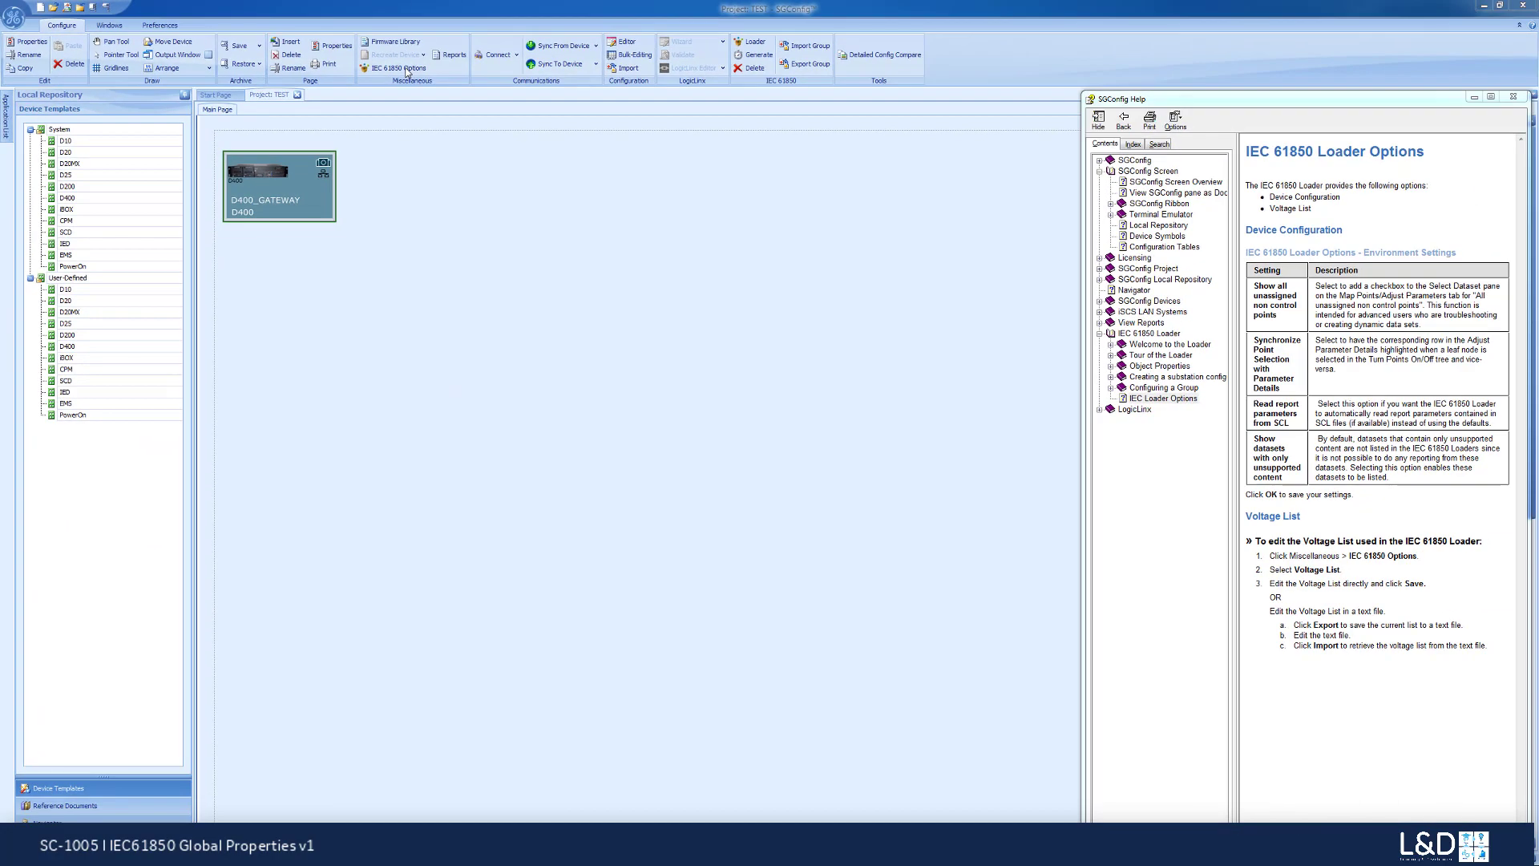
pyautogui.click(400, 68)
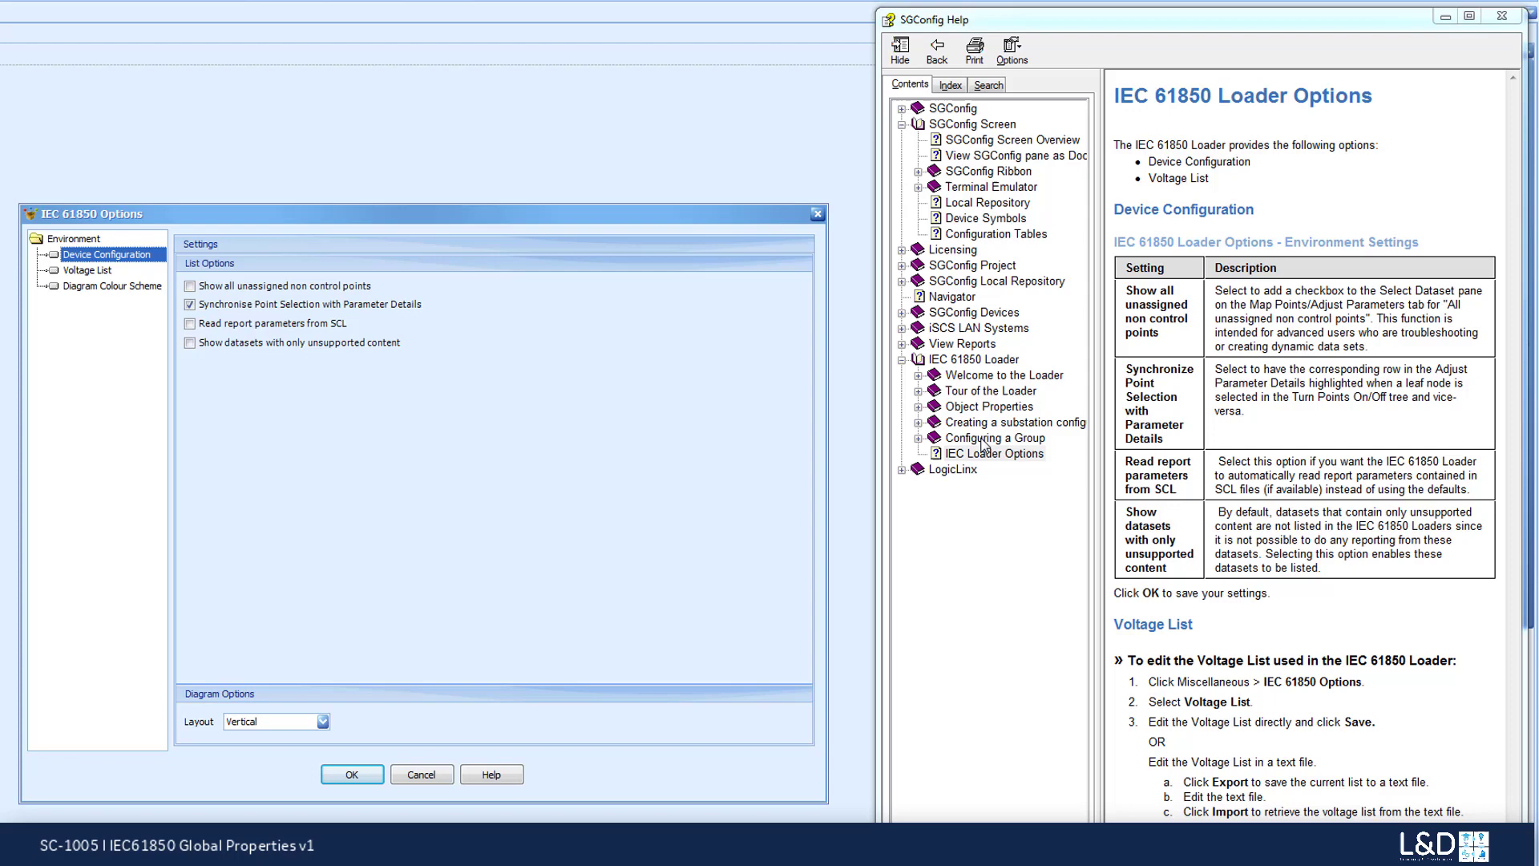
pyautogui.click(323, 722)
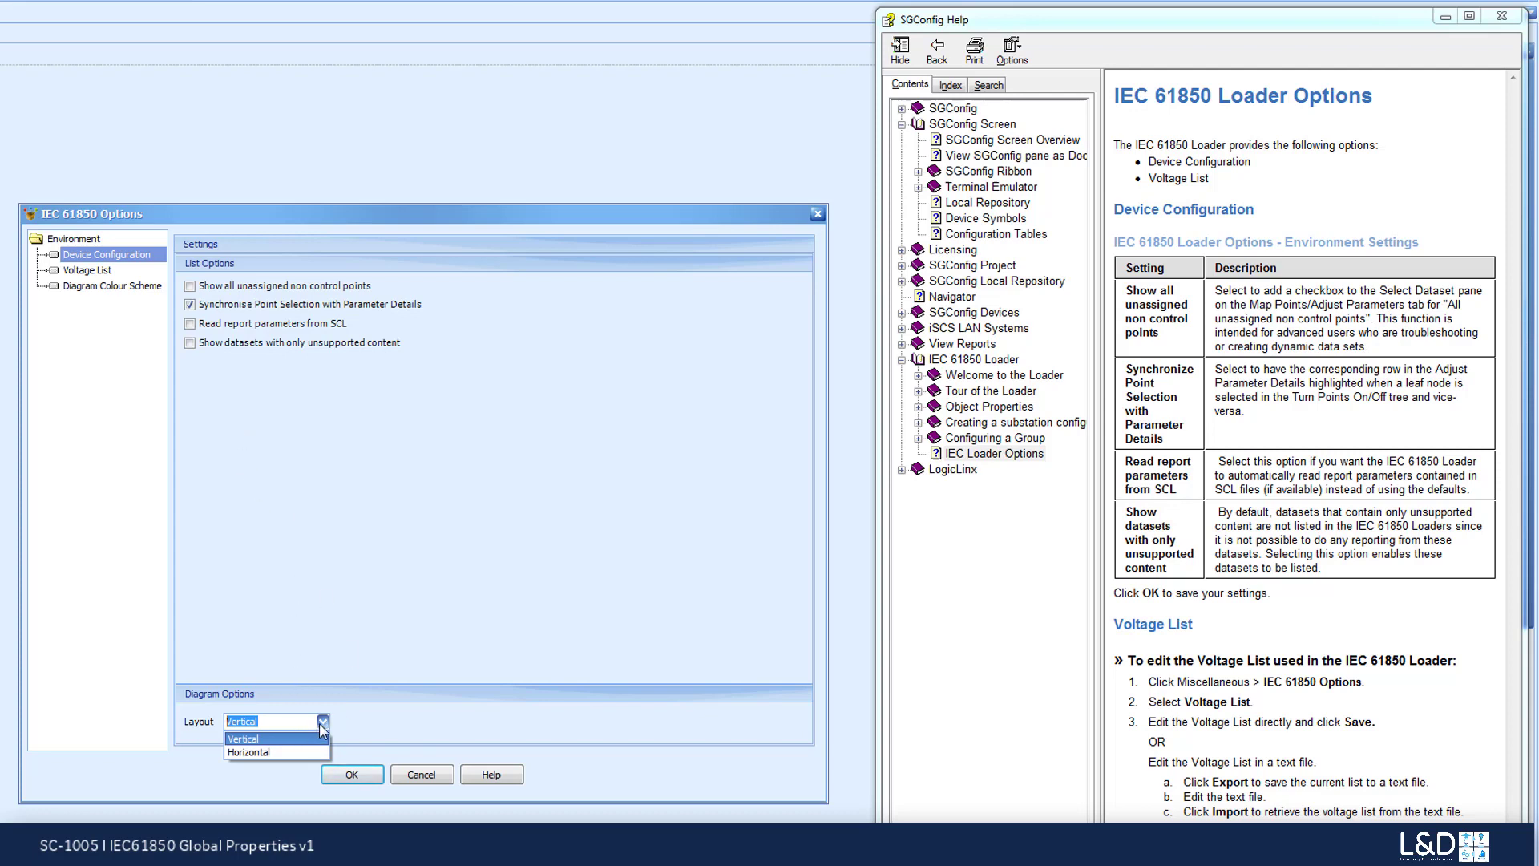
pyautogui.click(321, 726)
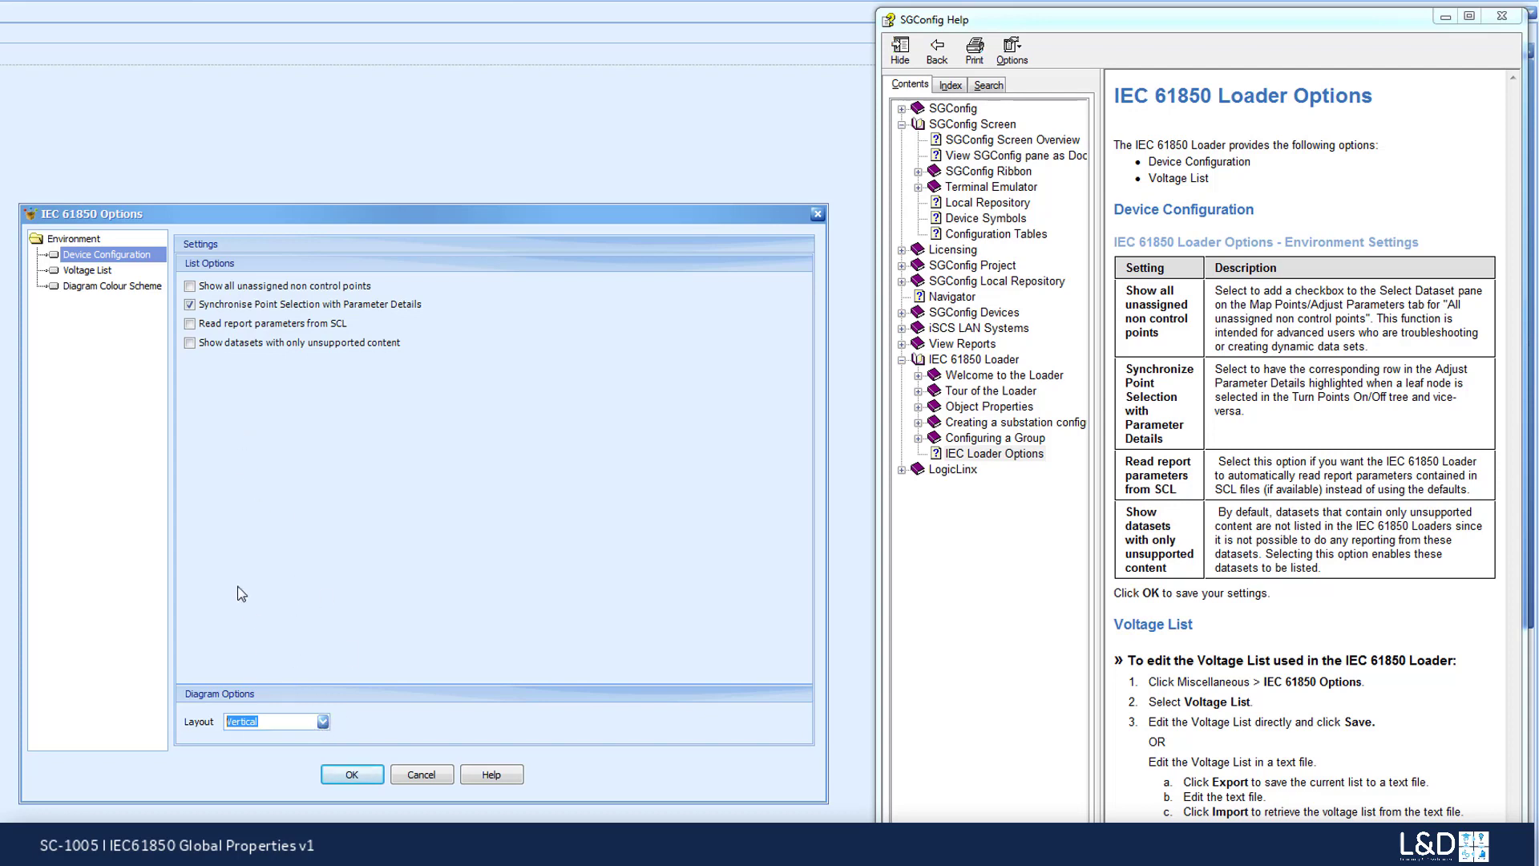
# Export the voltage list (500kV to 11kV) to VoltageList.txt on the Desktop, replacing the existing file
pyautogui.click(88, 271)
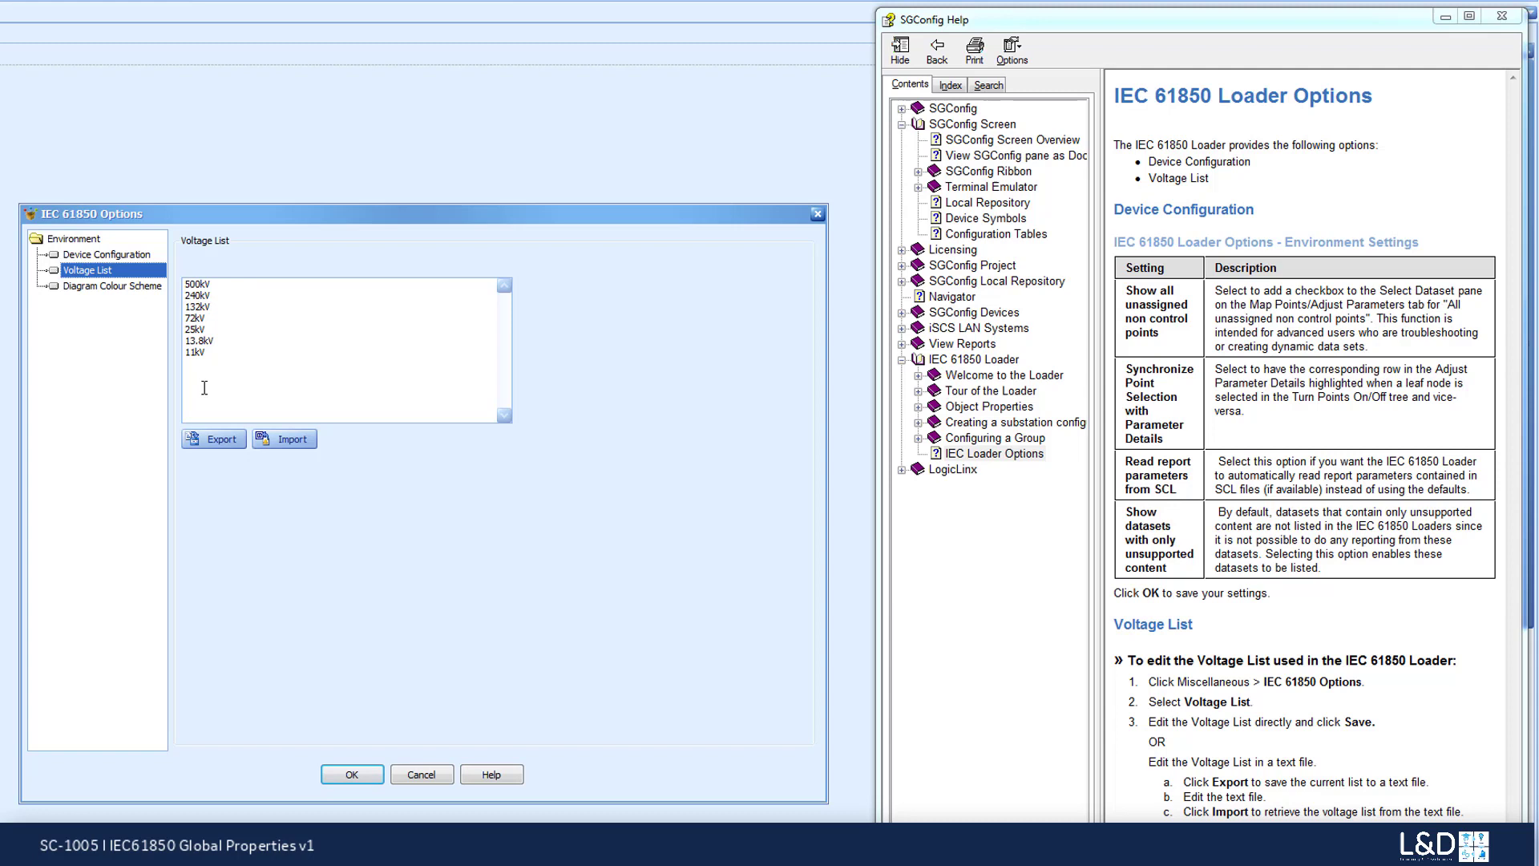
pyautogui.click(222, 446)
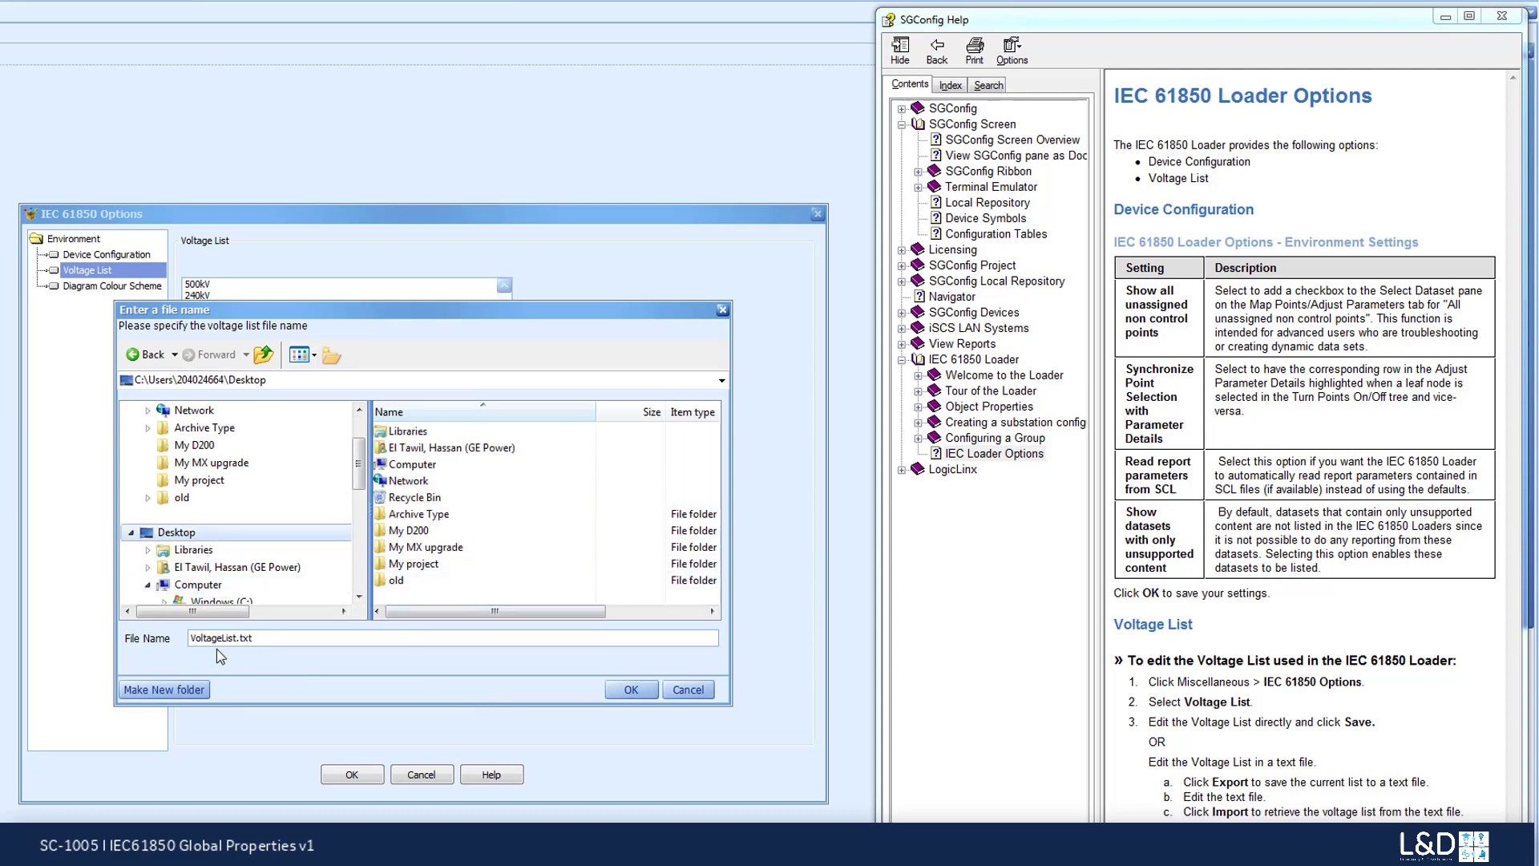
pyautogui.click(630, 690)
pyautogui.click(481, 587)
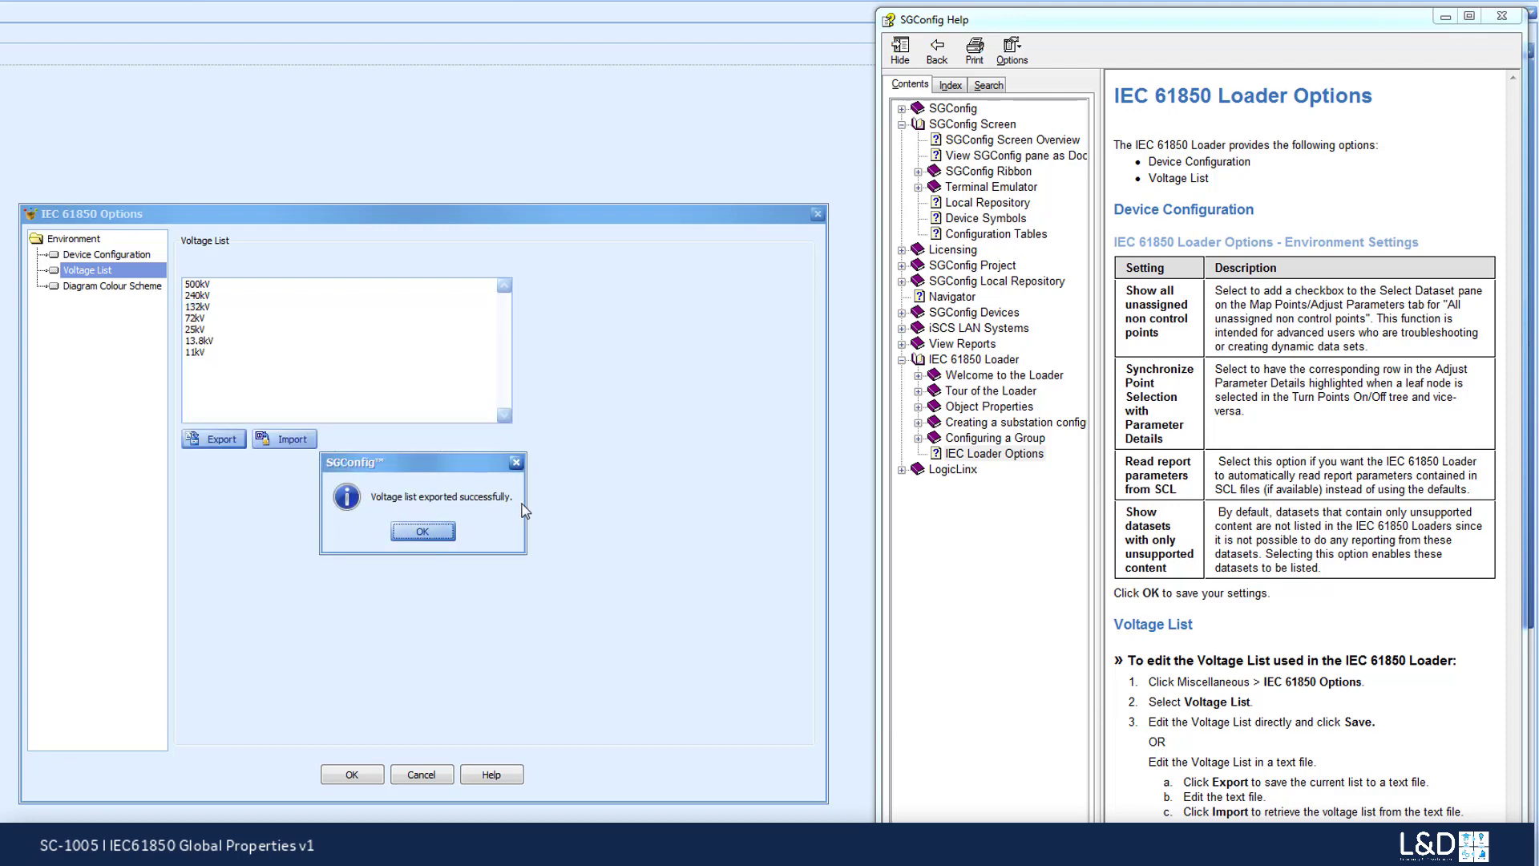
# In VoltageList.txt, add a 150kv line after 240kV and a 22kv line after 25kV
pyautogui.click(411, 532)
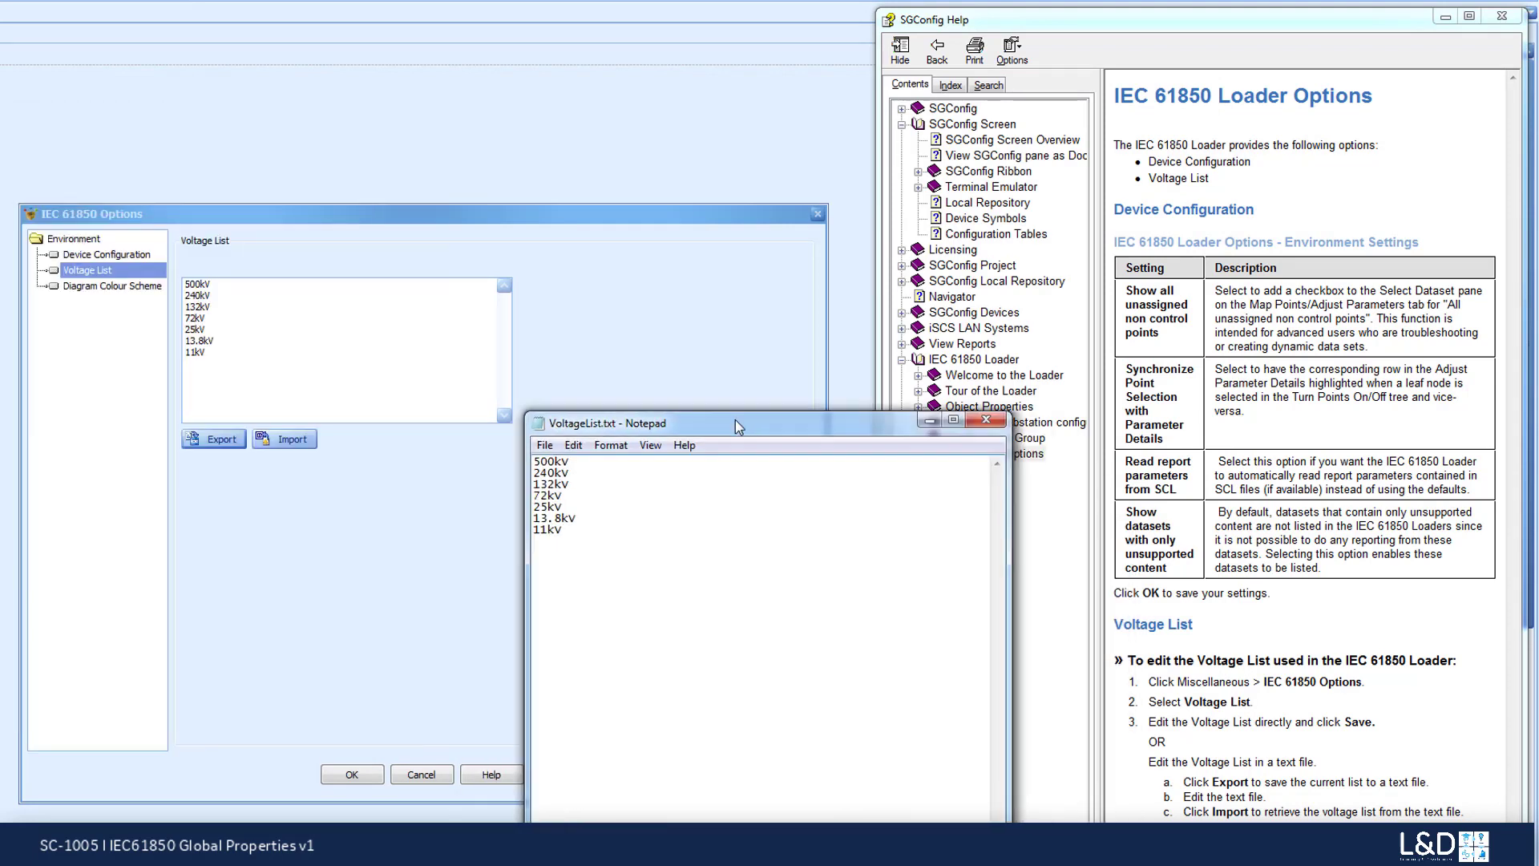
pyautogui.click(544, 468)
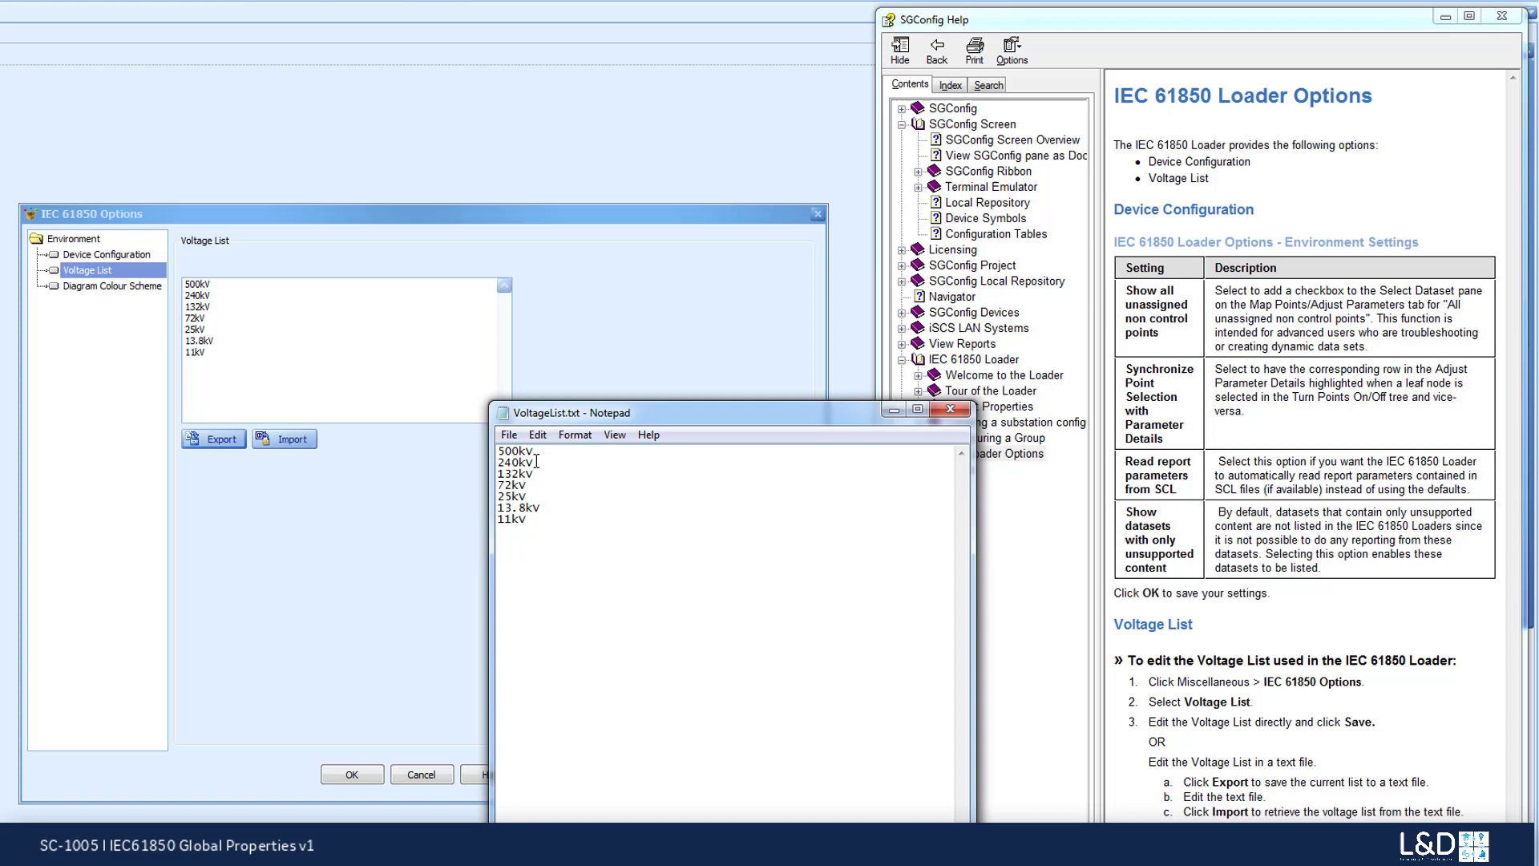
pyautogui.press('Return')
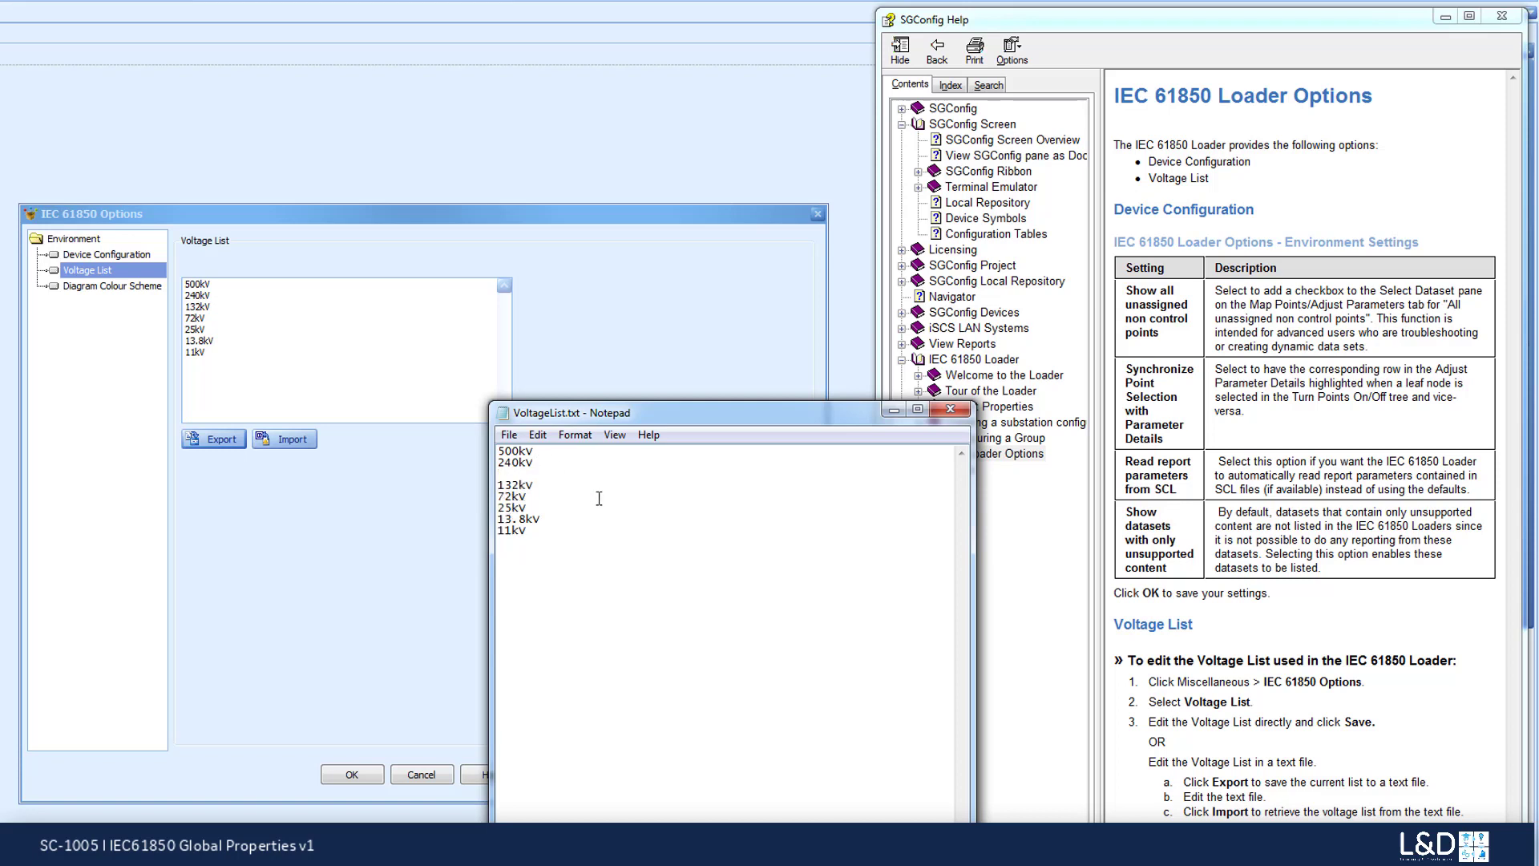
pyautogui.write('150kv')
pyautogui.click(535, 508)
pyautogui.press('Return')
pyautogui.write('22kv')
# Save the edited VoltageList.txt and close Notepad
pyautogui.click(508, 435)
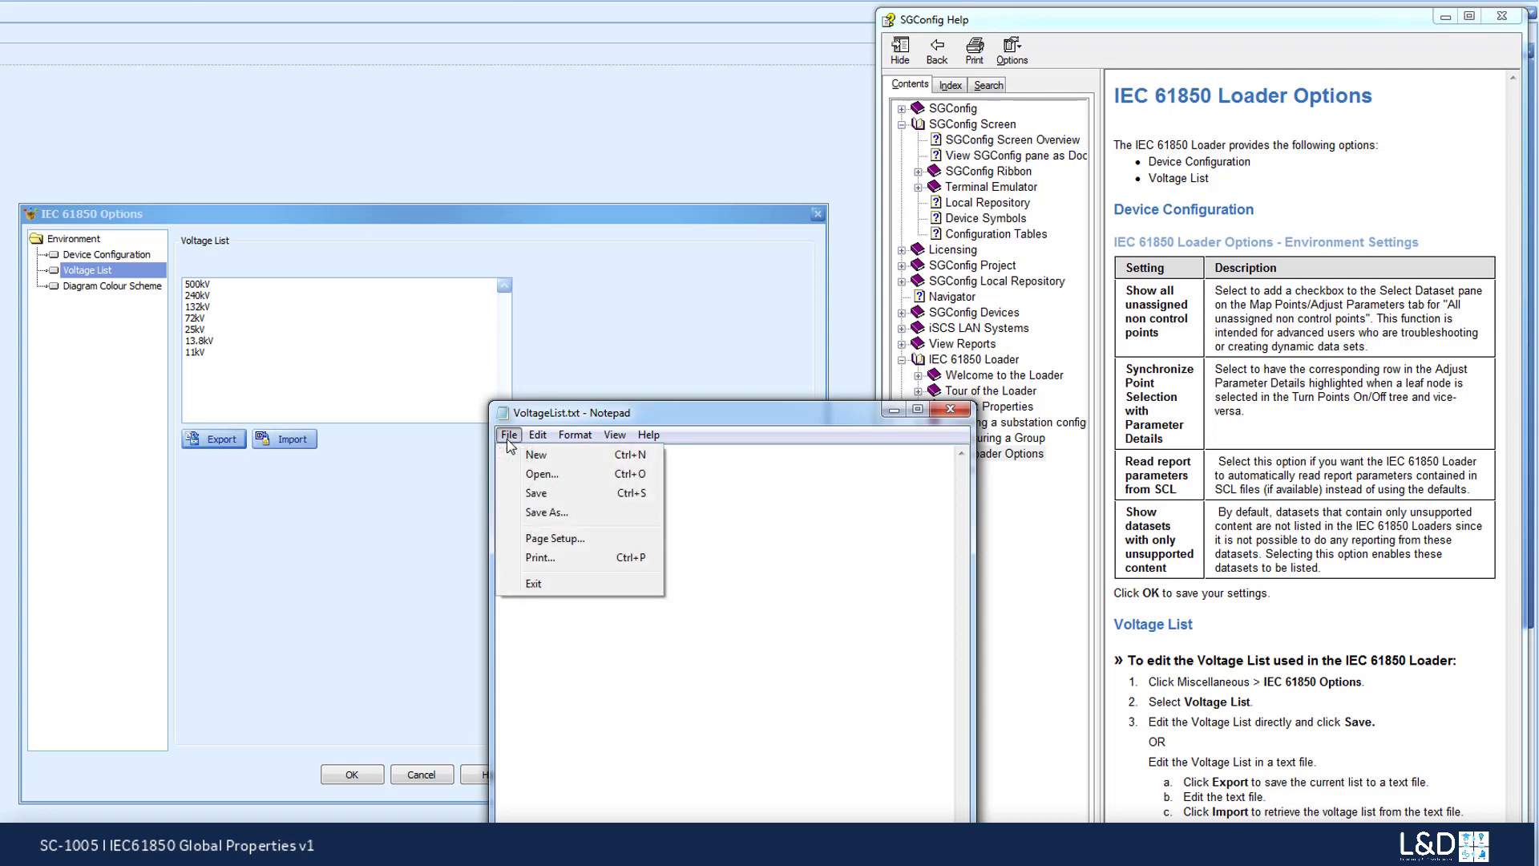
pyautogui.click(515, 494)
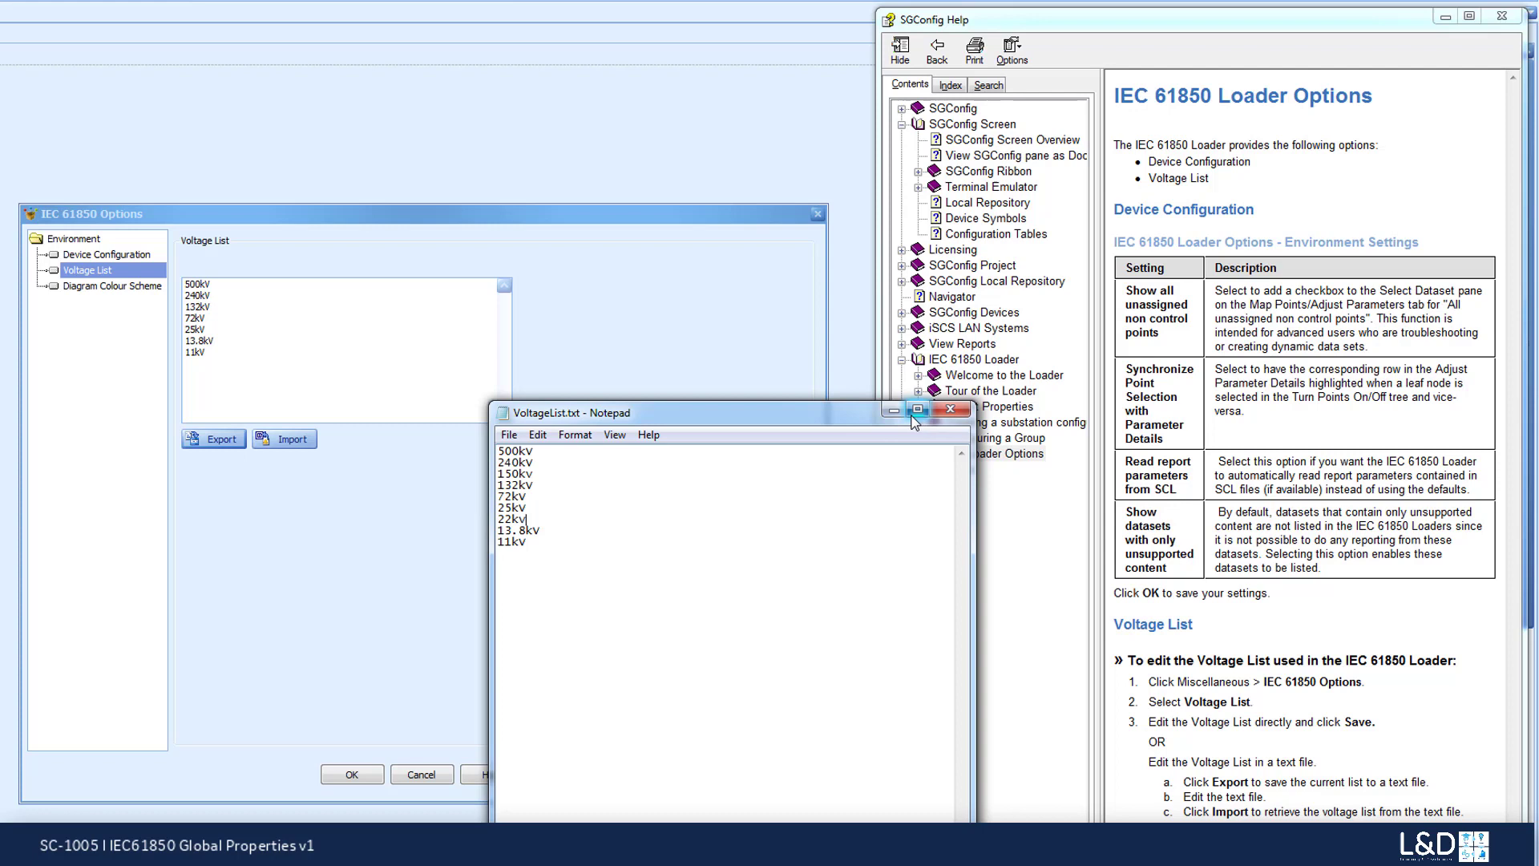
pyautogui.click(949, 408)
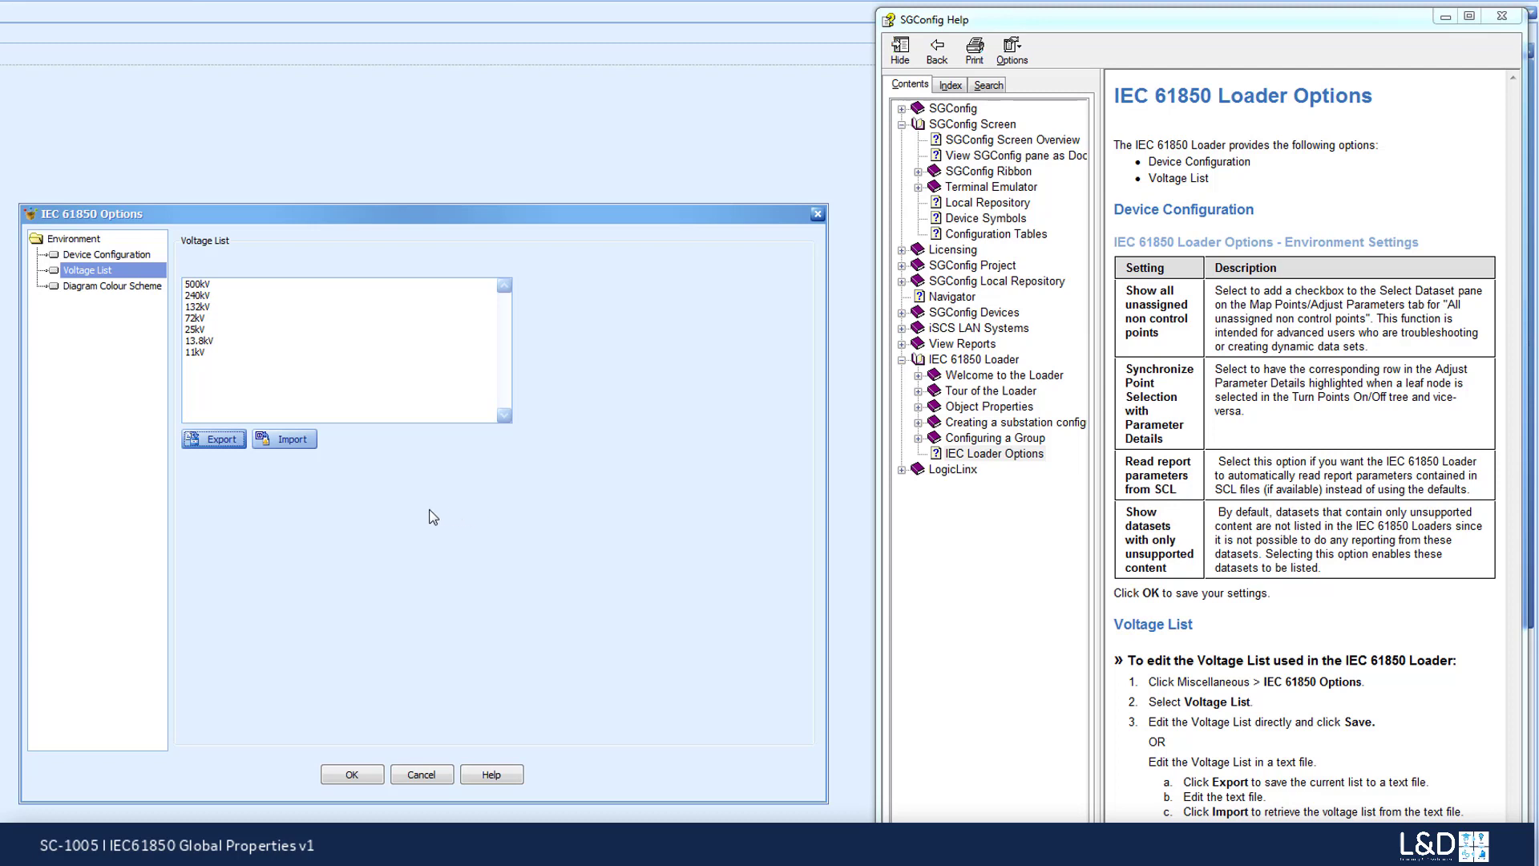
# Import the edited VoltageList.txt from the Desktop, adding 150kV and 22kV to the voltage list
pyautogui.click(293, 441)
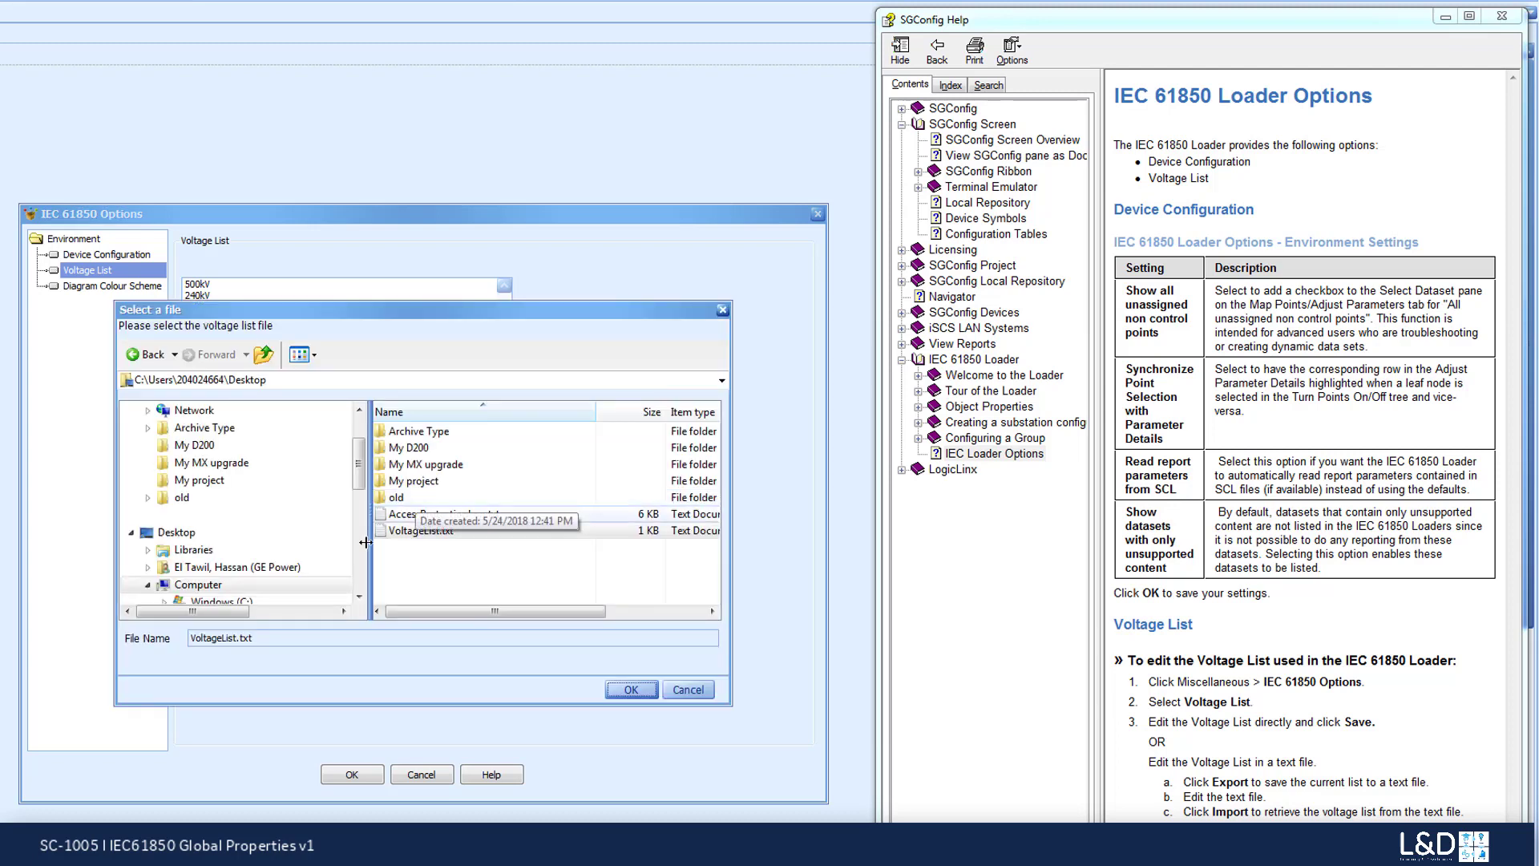
pyautogui.click(631, 689)
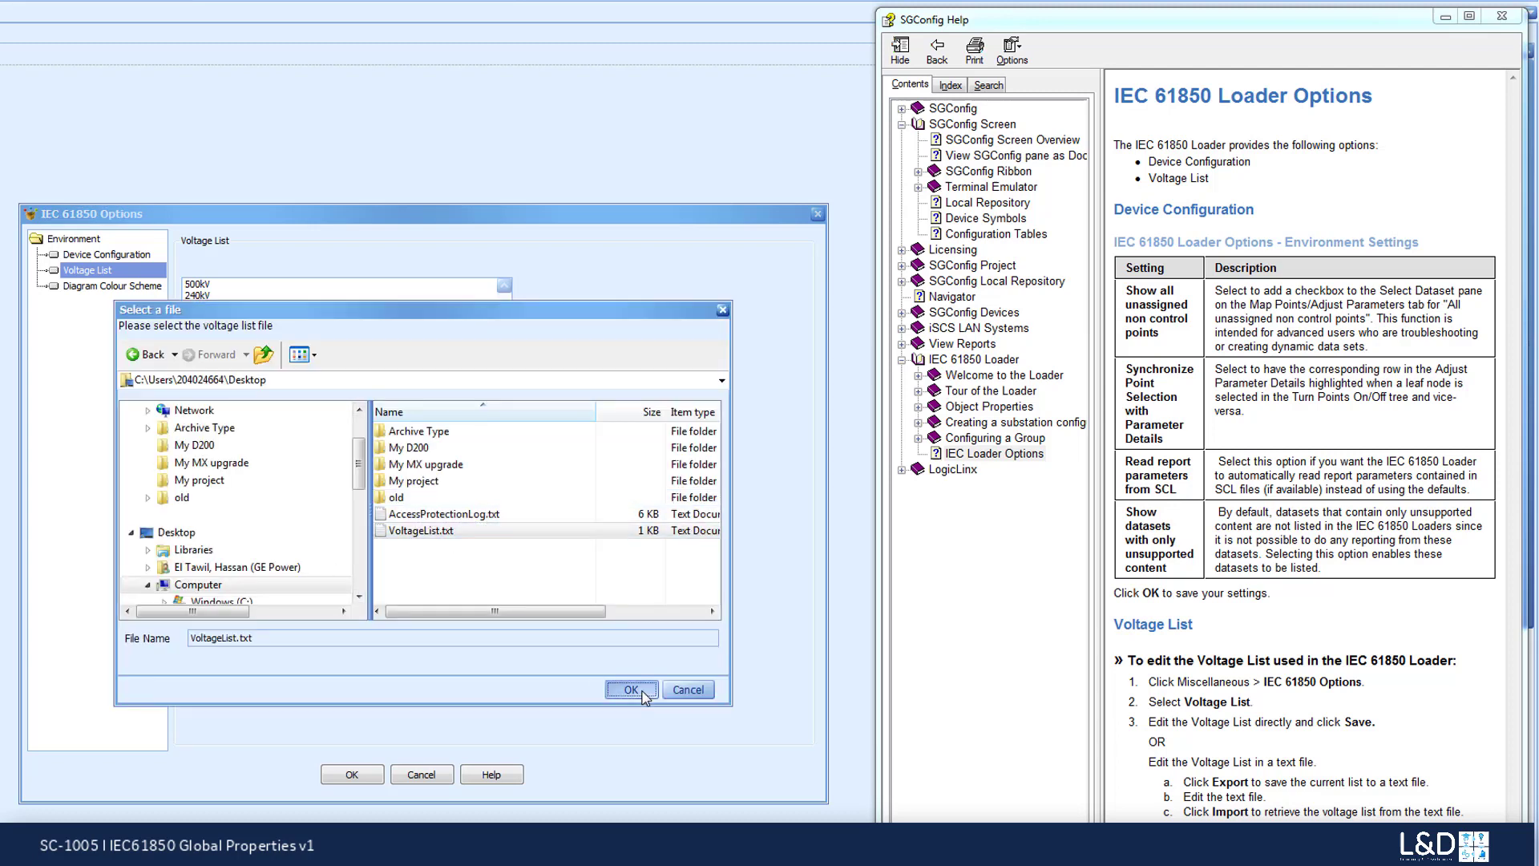
pyautogui.click(420, 532)
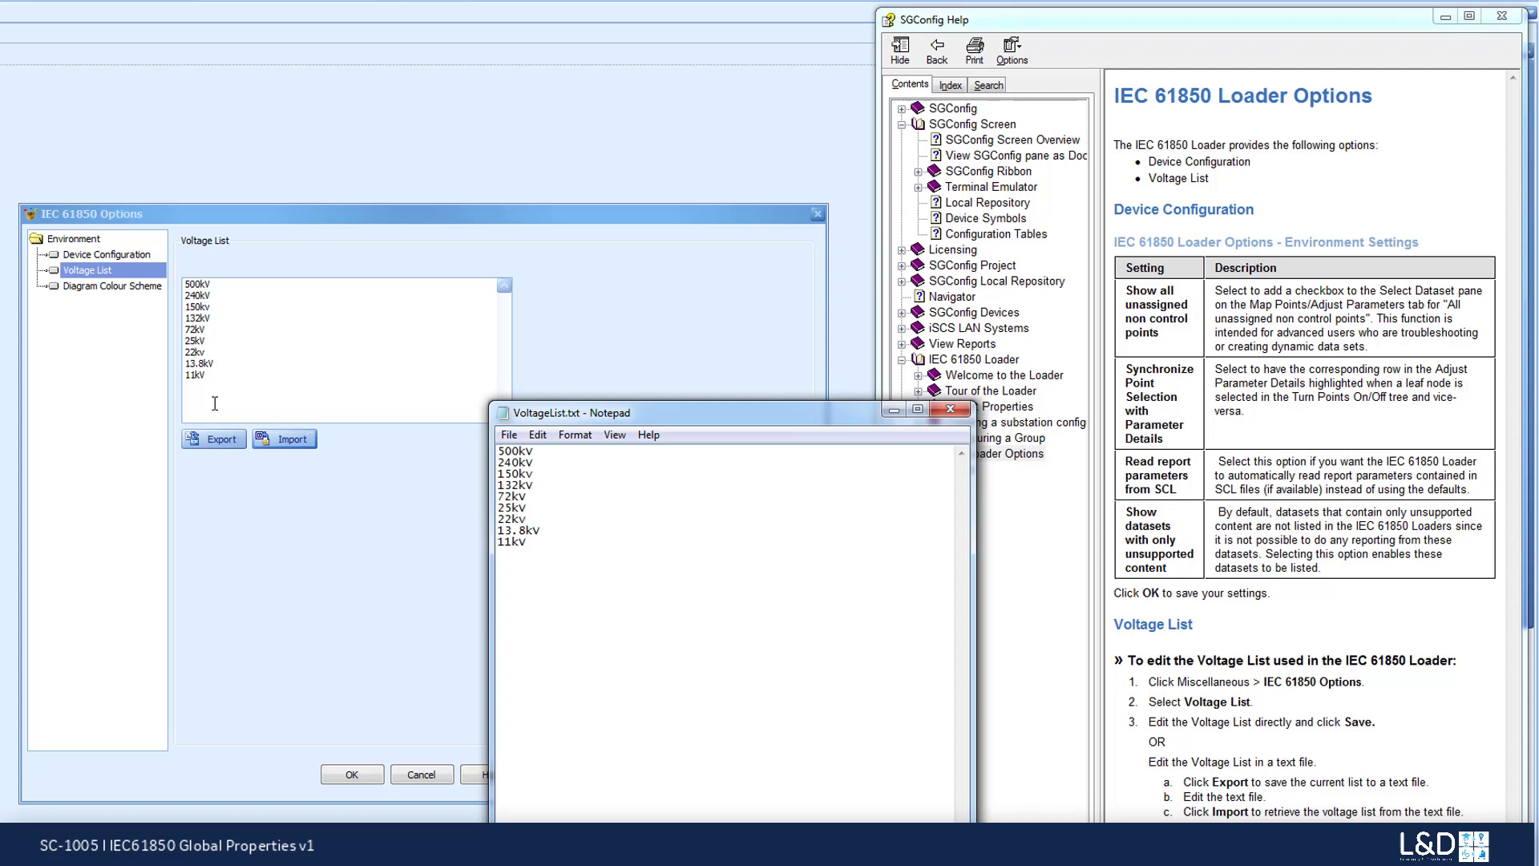
pyautogui.click(951, 409)
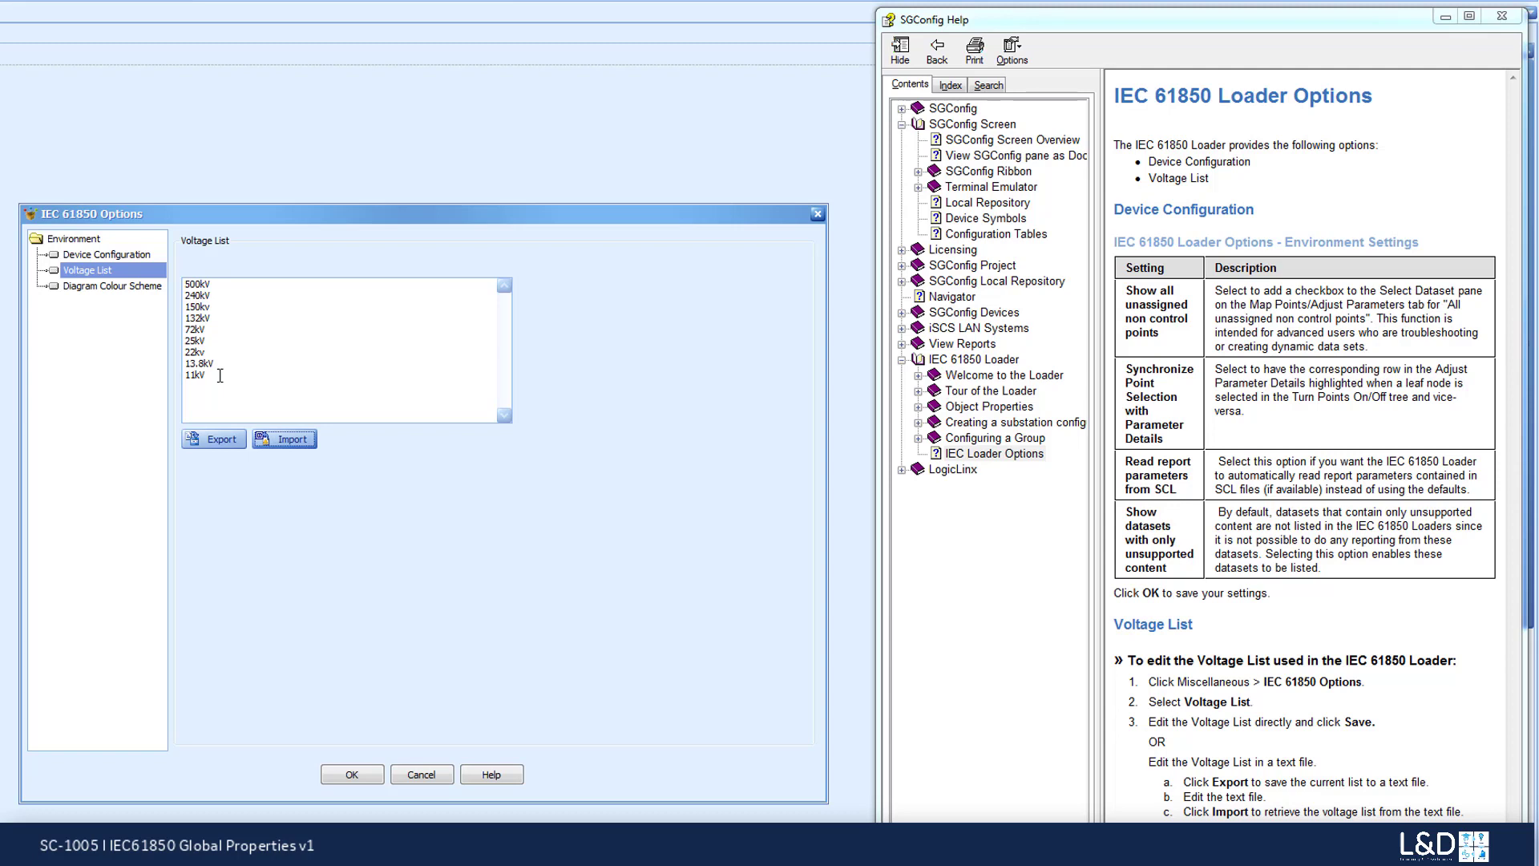
# Select Diagram Colour Scheme in the Environment tree, showing the Client level colour 96, 143, 161
pyautogui.click(88, 290)
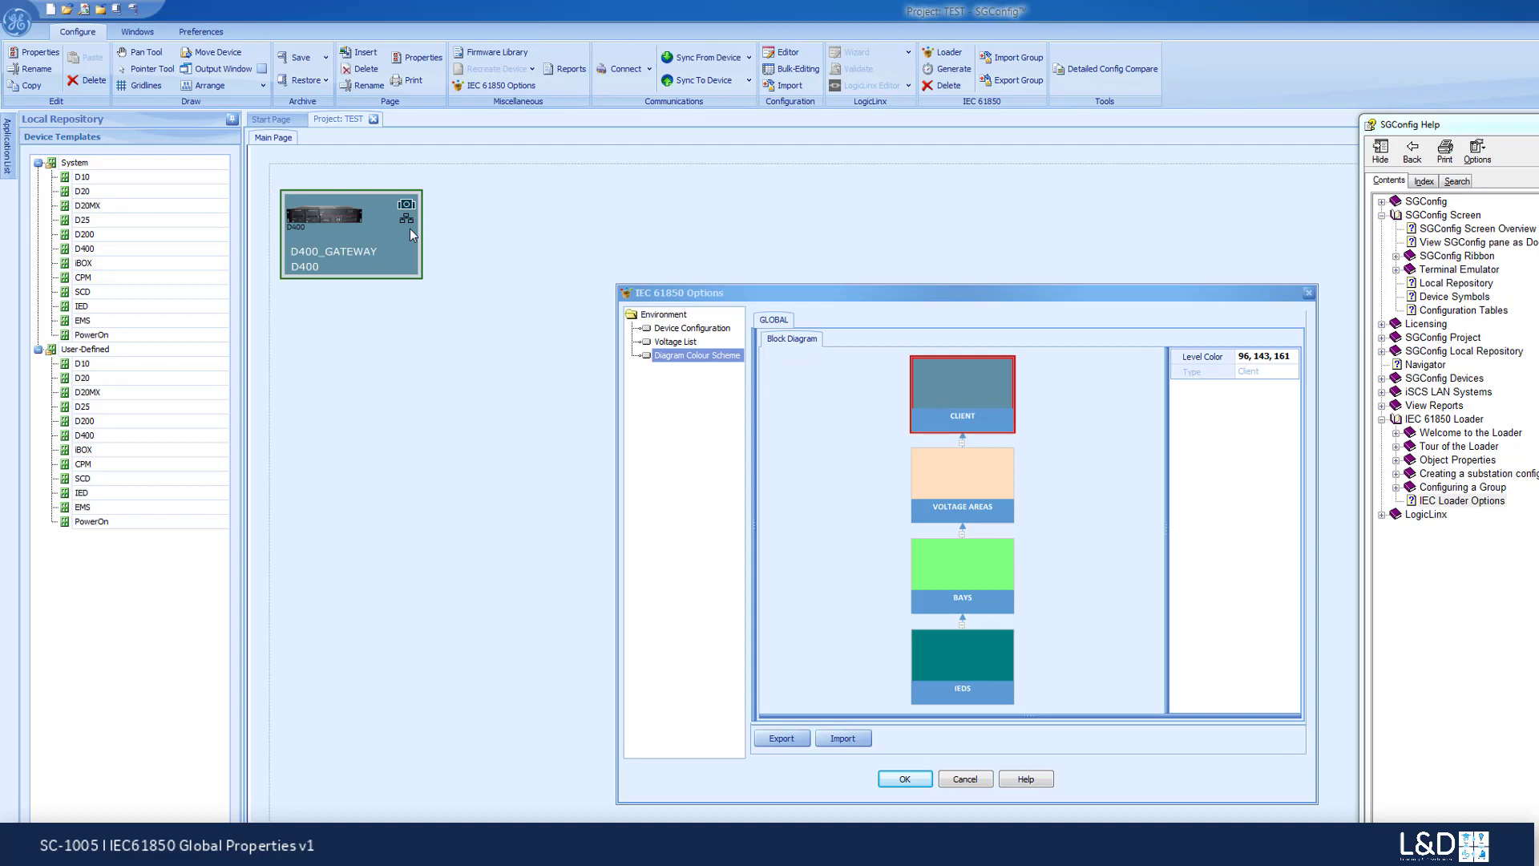
pyautogui.click(976, 479)
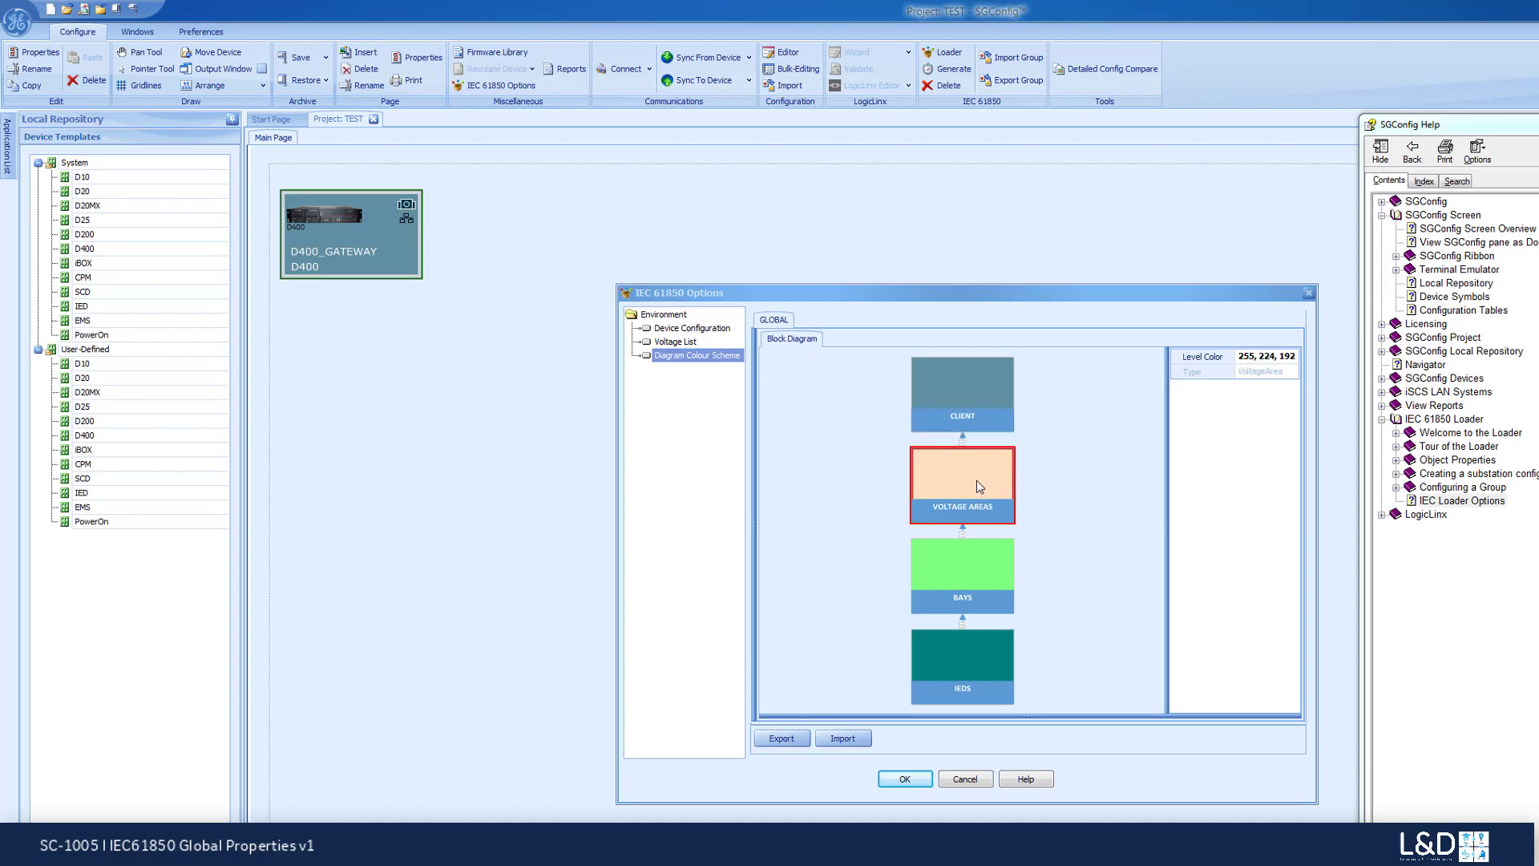
pyautogui.click(973, 582)
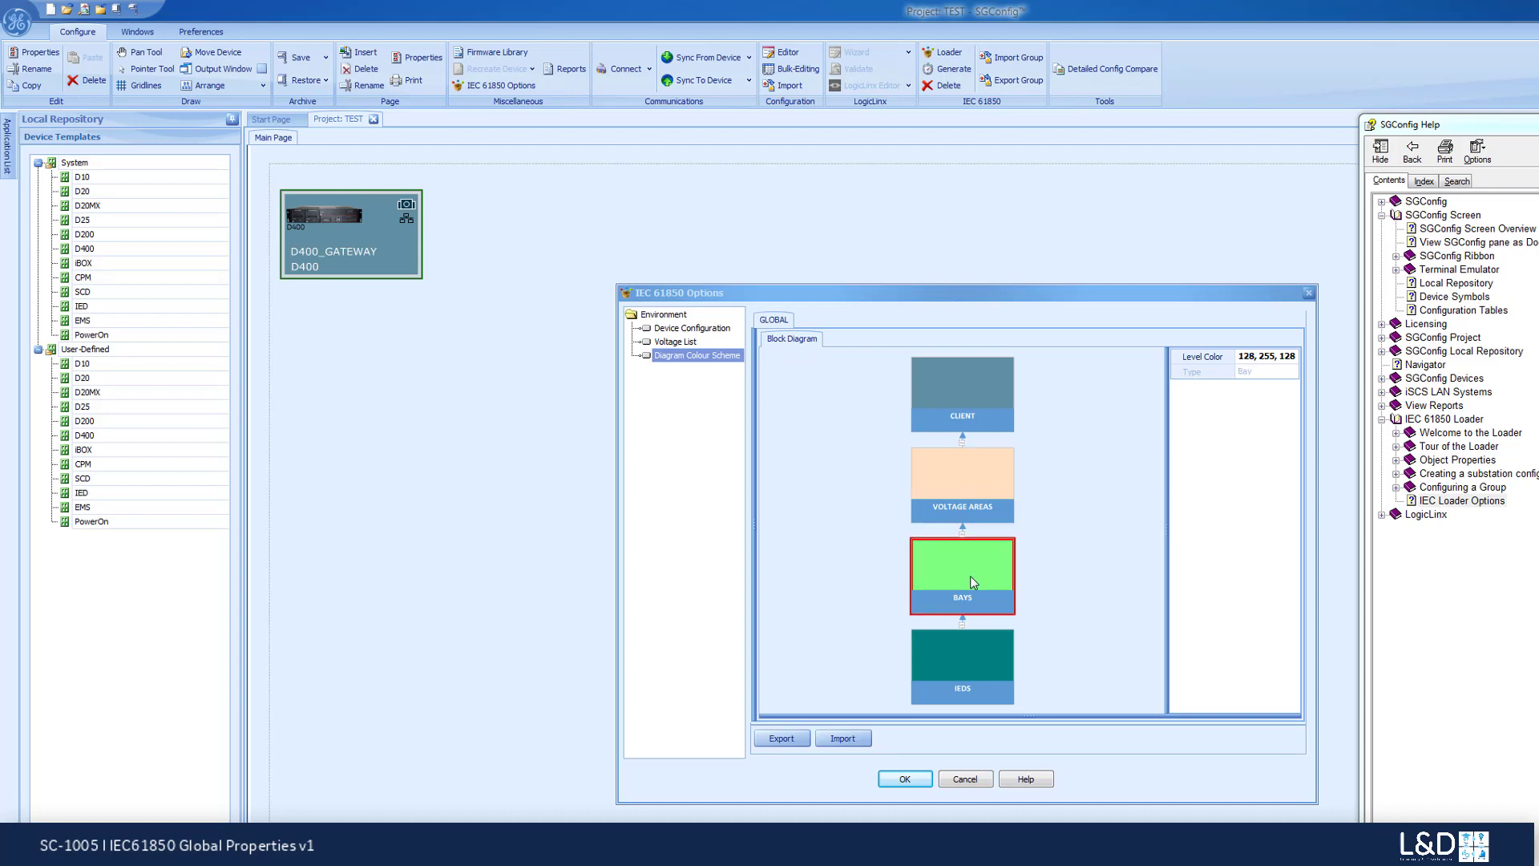
pyautogui.click(960, 671)
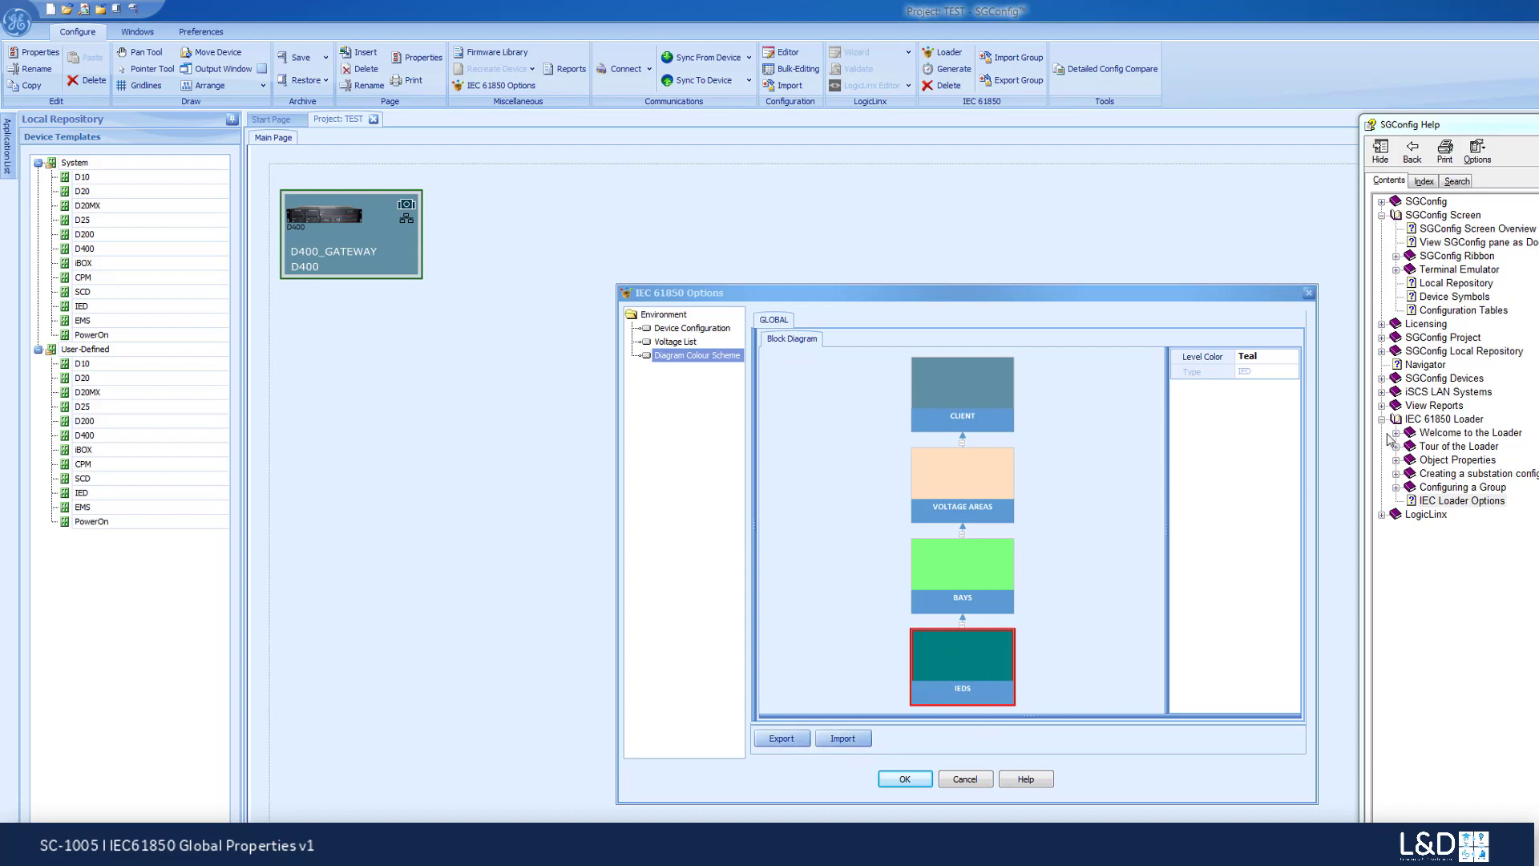
# Set the IEDS level colour to Aqua, apply it, and reopen the Diagram Colour Scheme to verify
pyautogui.click(1282, 362)
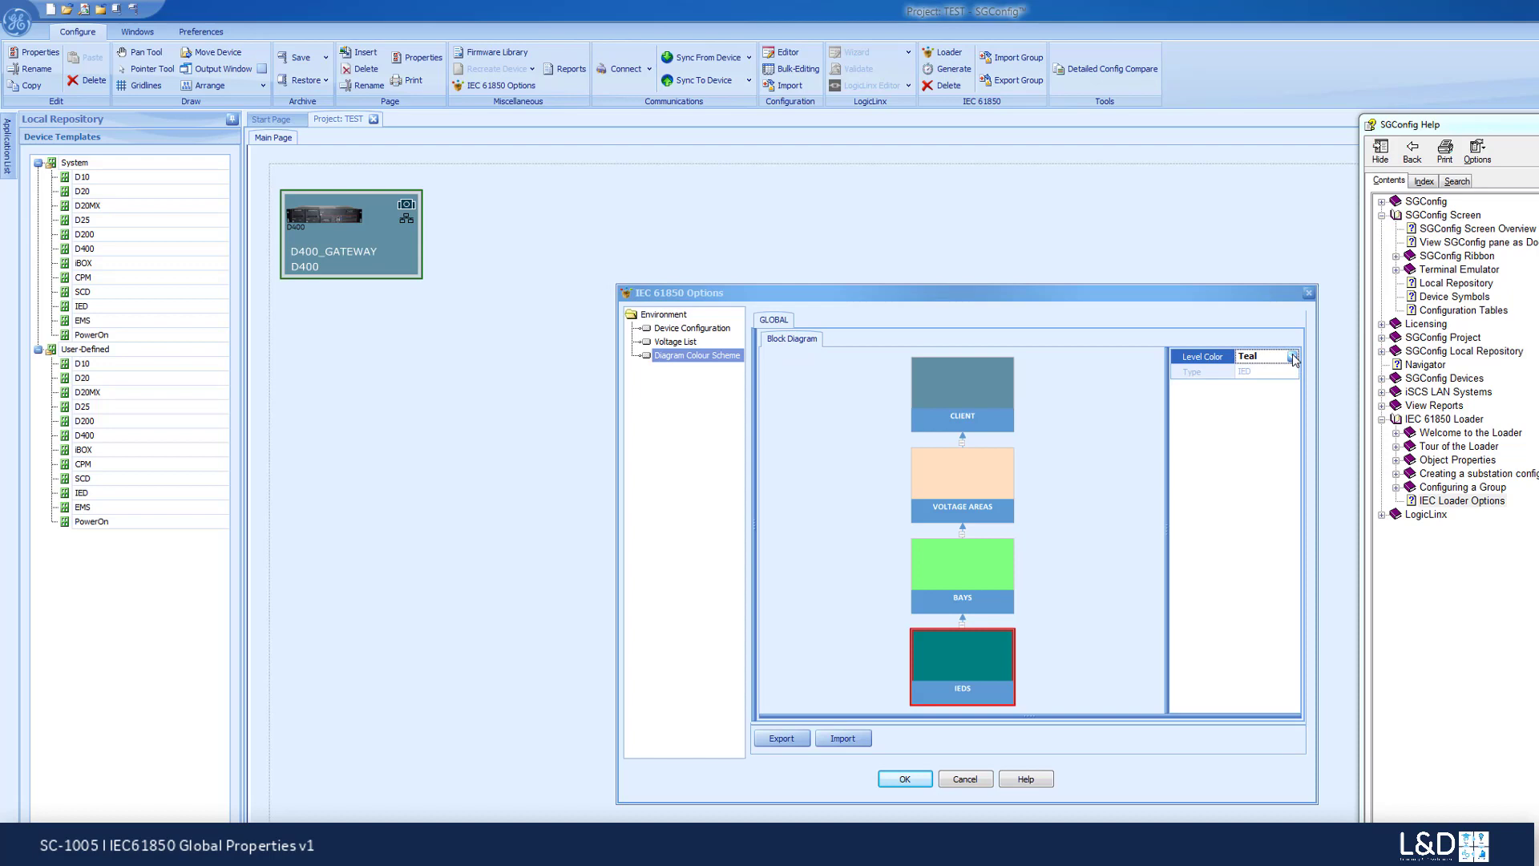
pyautogui.click(1292, 356)
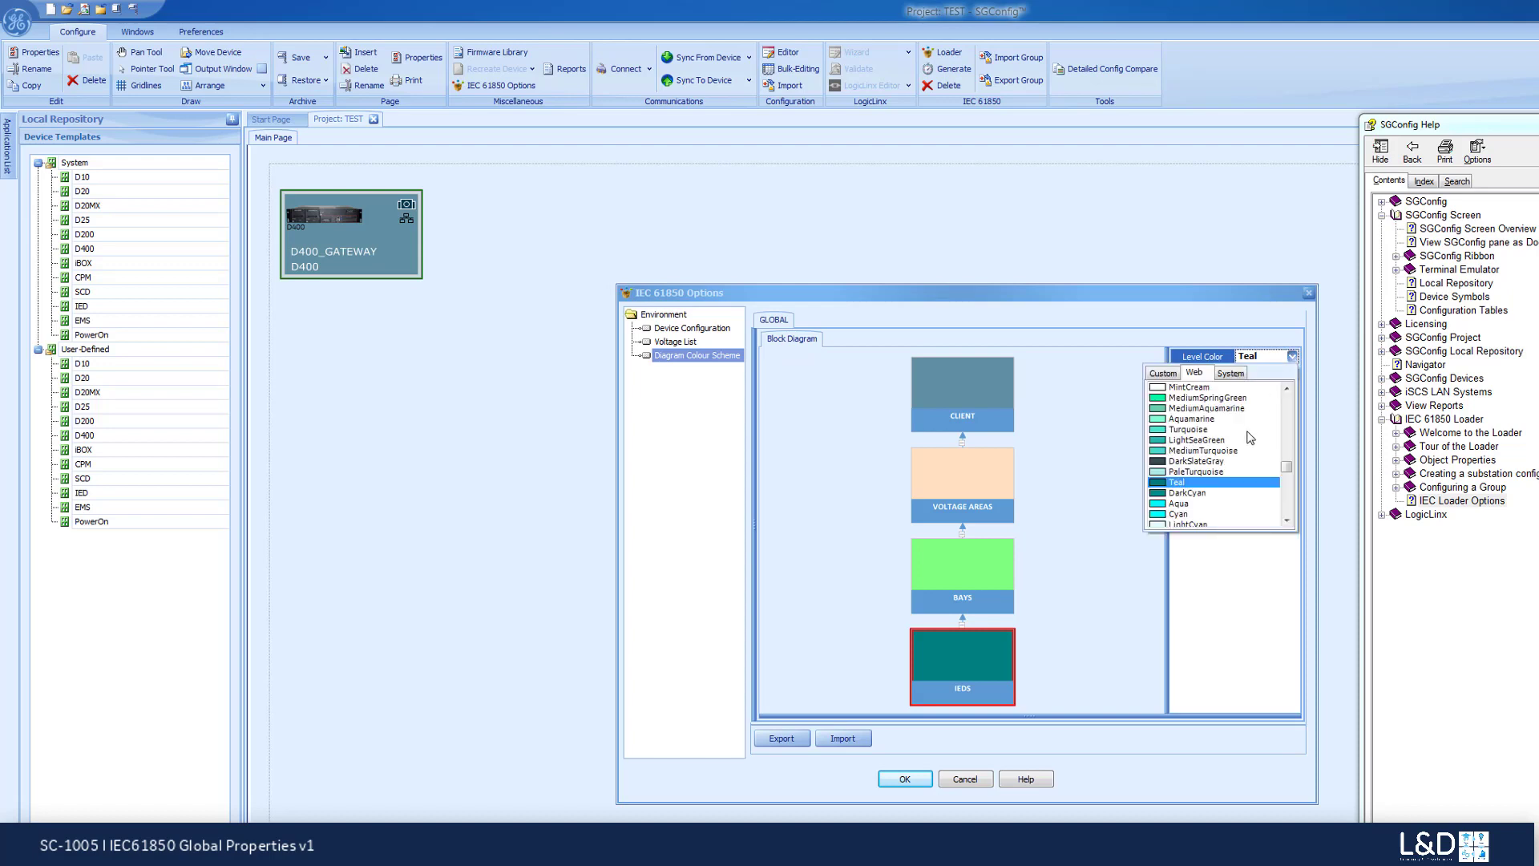
pyautogui.click(1177, 504)
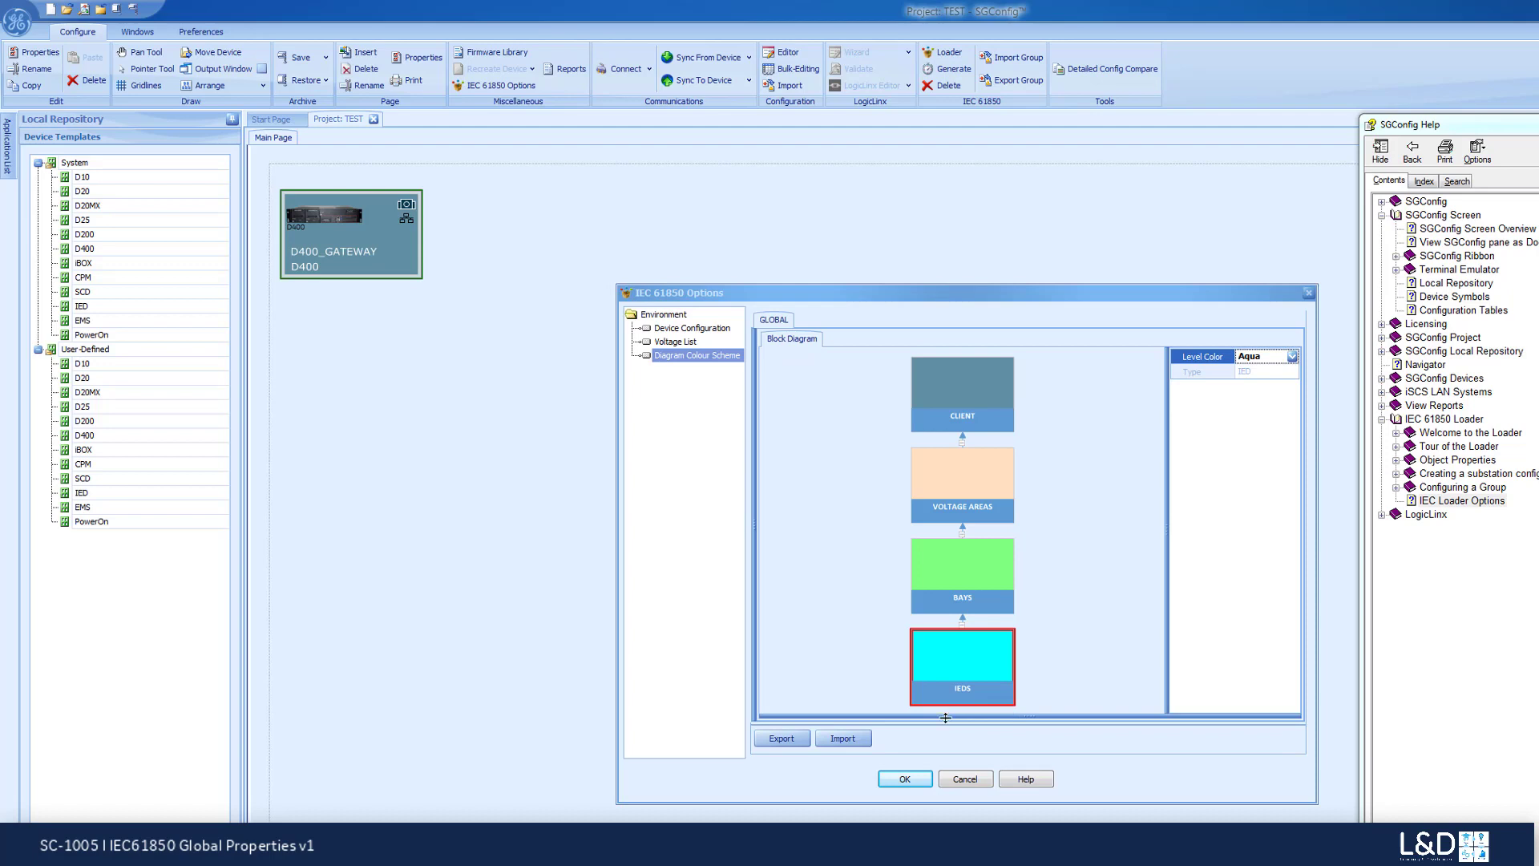
pyautogui.click(896, 779)
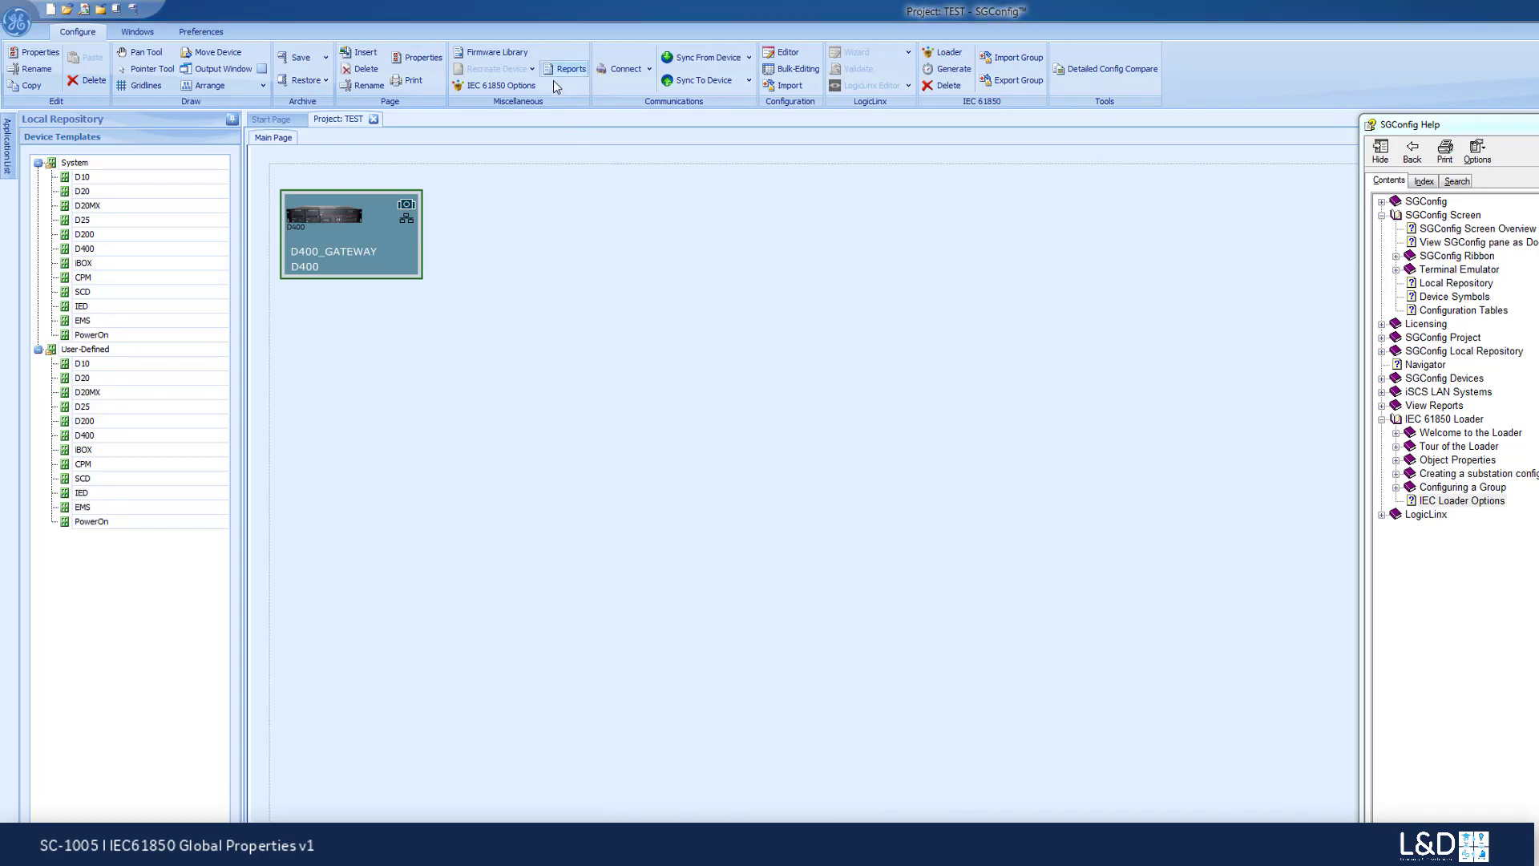
pyautogui.click(495, 85)
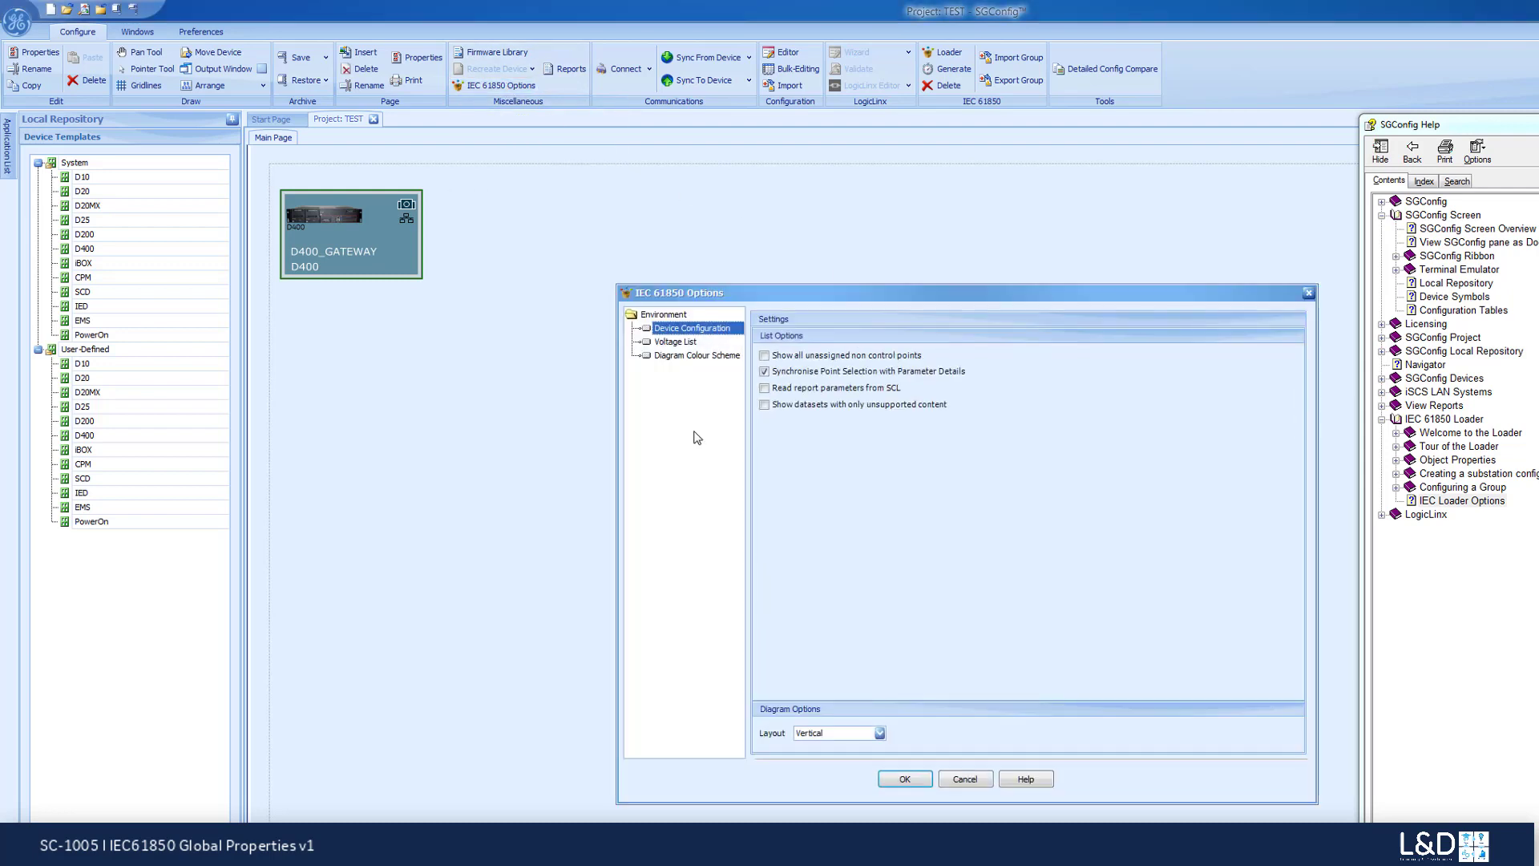
pyautogui.click(710, 355)
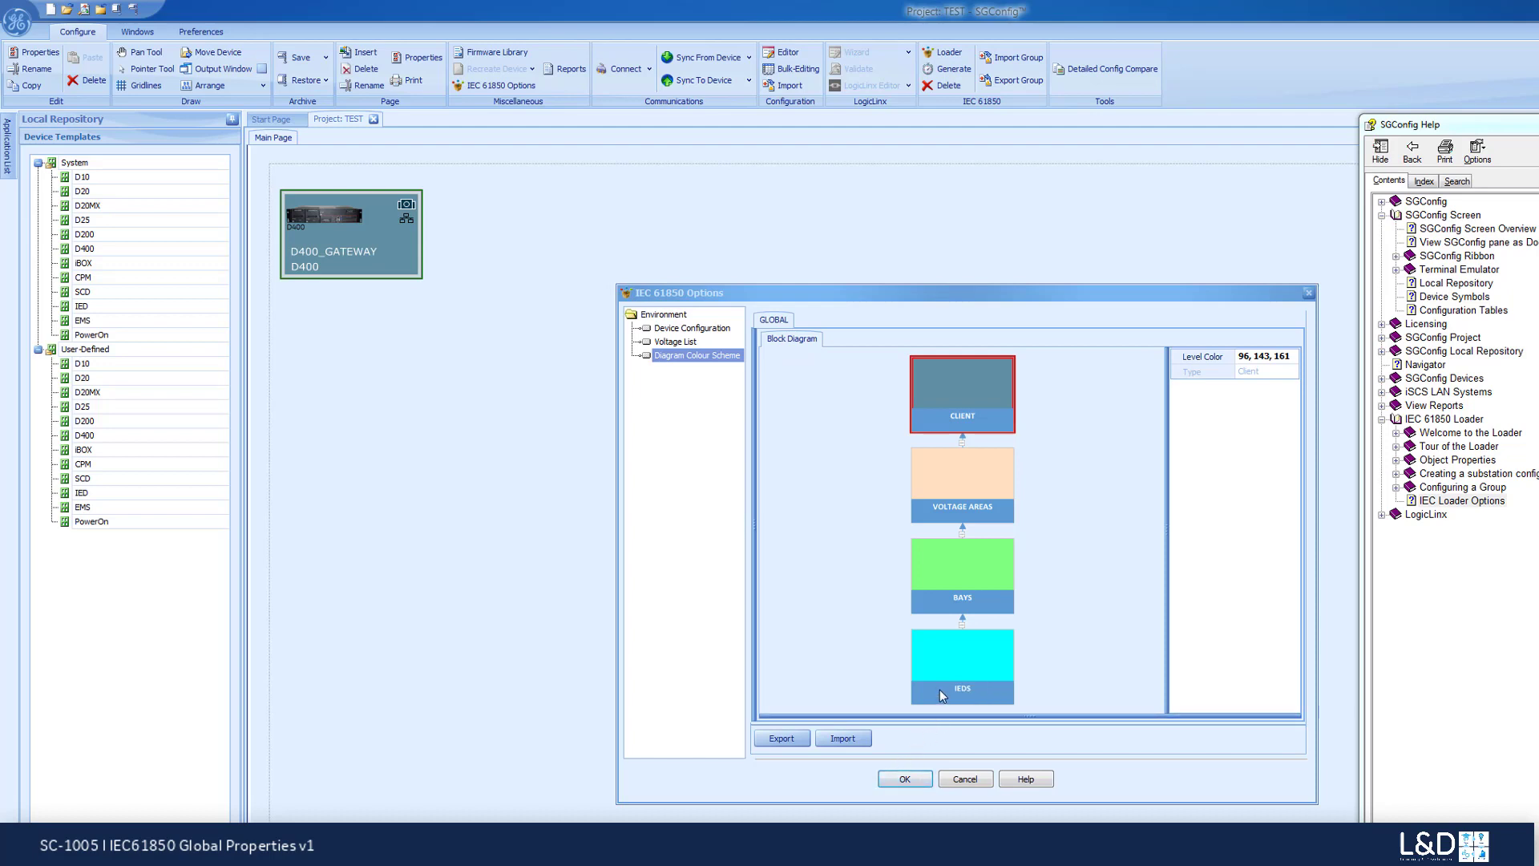
# Export the colour scheme, with IEDS in Aqua, to ColorScheme.xml on the Desktop
pyautogui.click(801, 729)
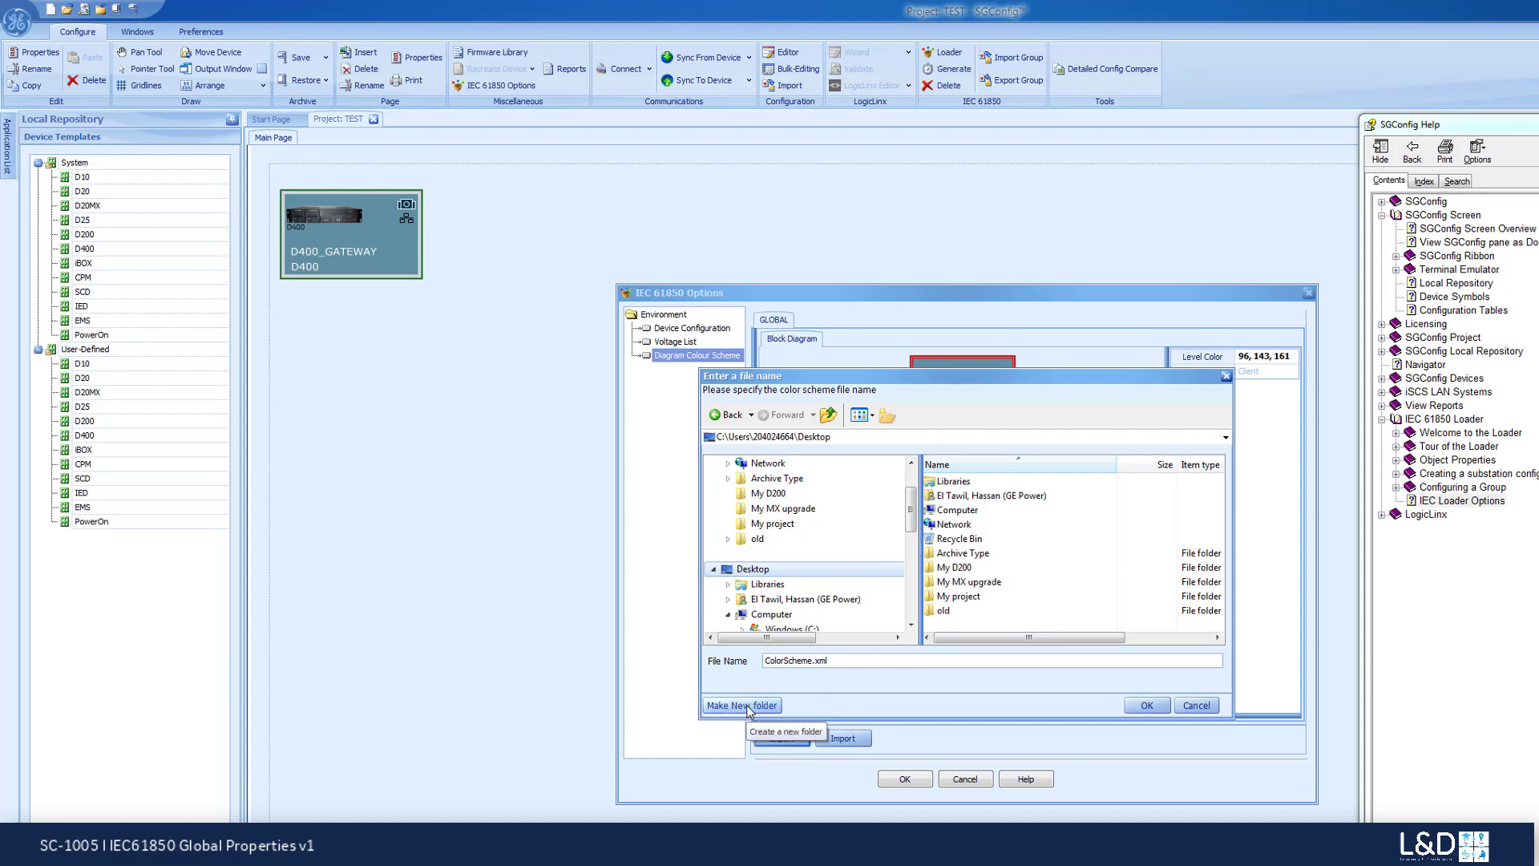
pyautogui.click(1147, 706)
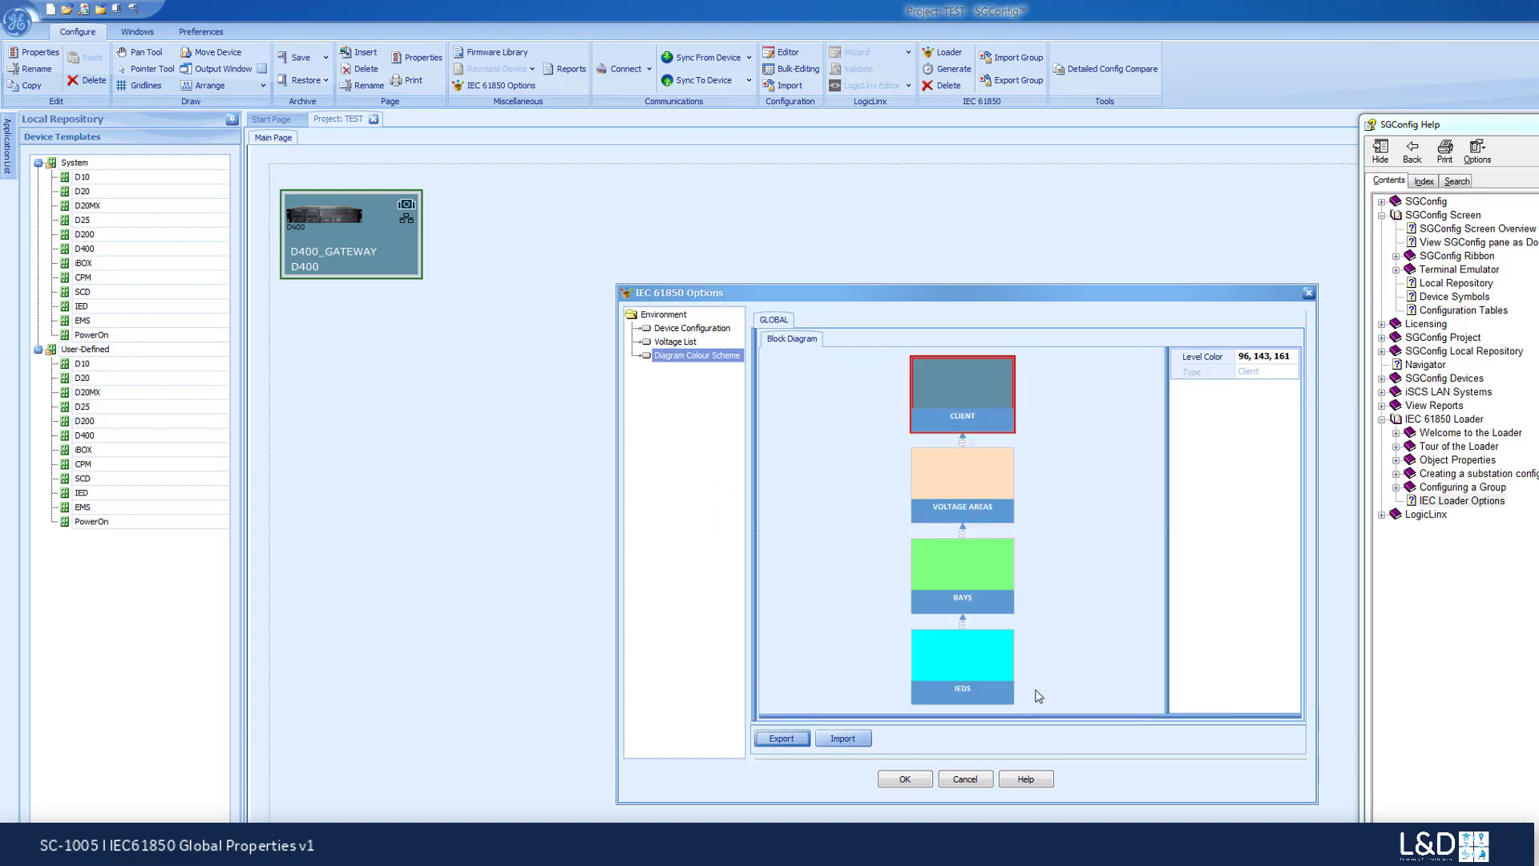
# Change the IEDS level colour to DodgerBlue, apply with OK, and reopen the Diagram Colour Scheme
pyautogui.click(960, 653)
pyautogui.click(1288, 361)
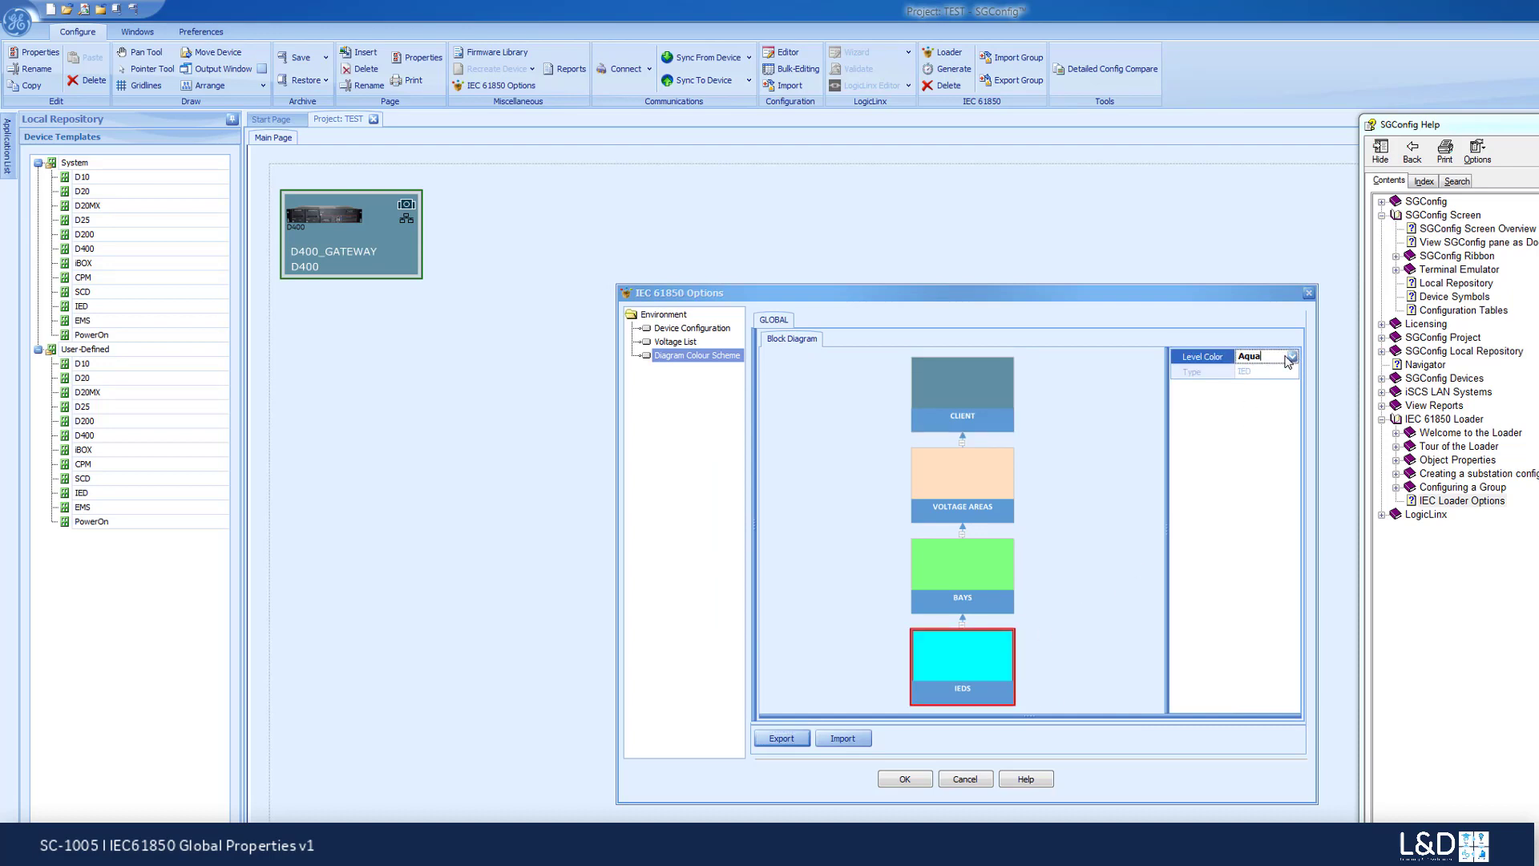
pyautogui.click(1293, 356)
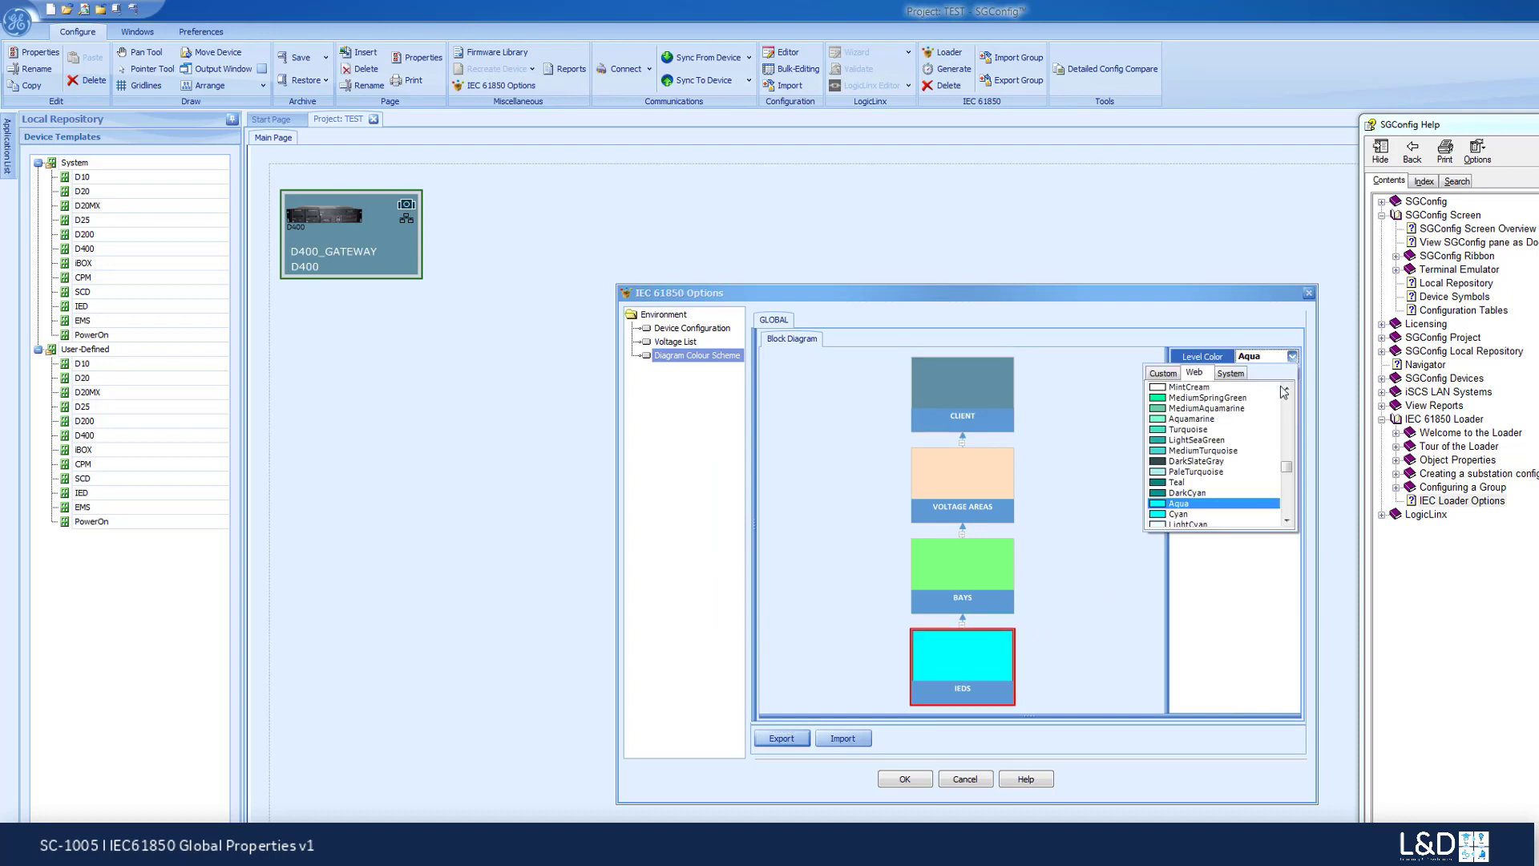
pyautogui.click(1289, 505)
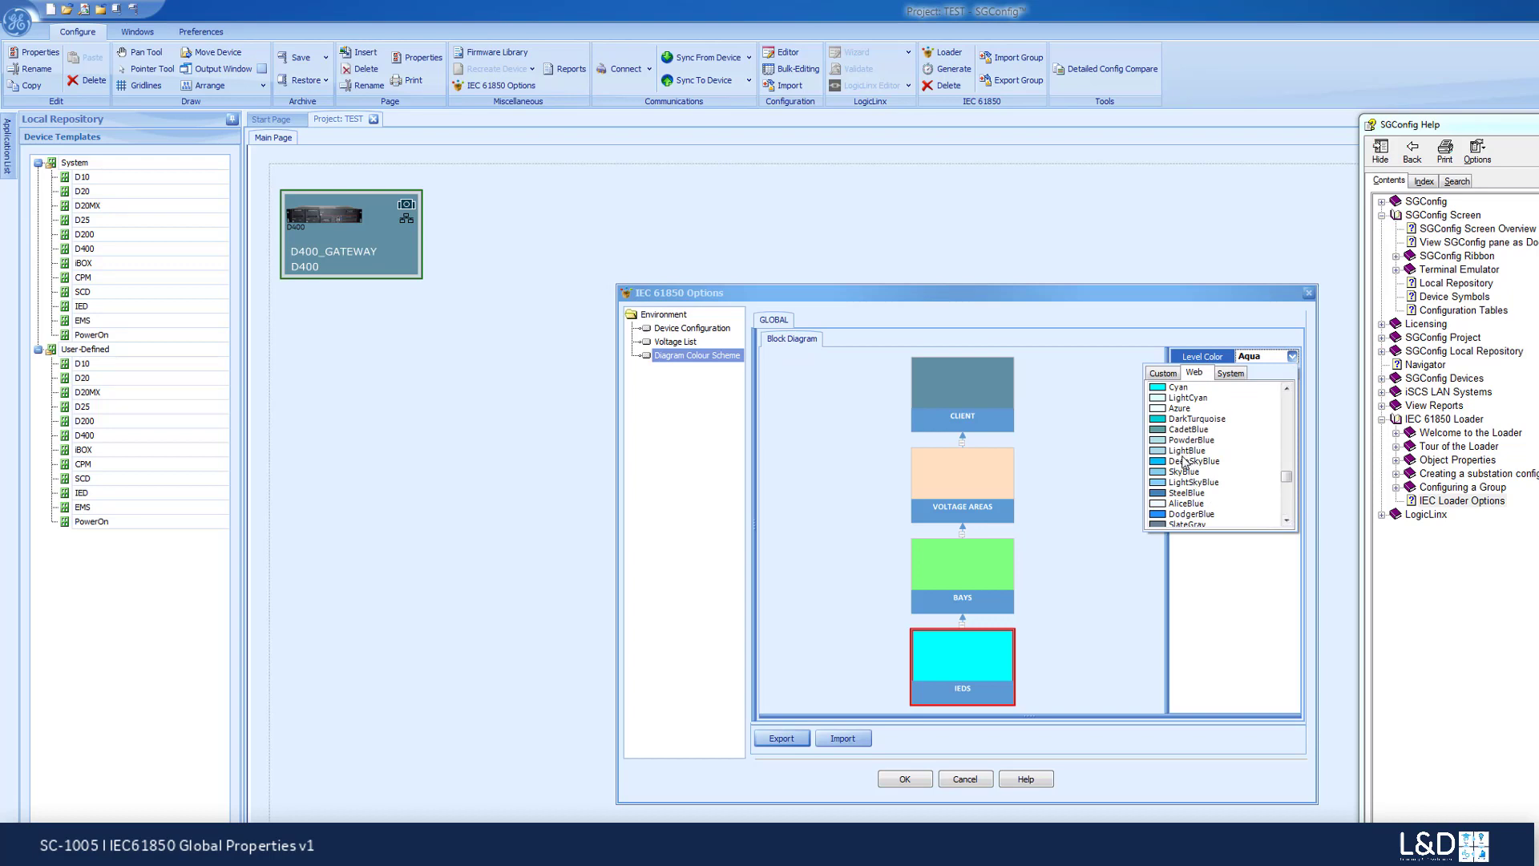
pyautogui.click(1176, 514)
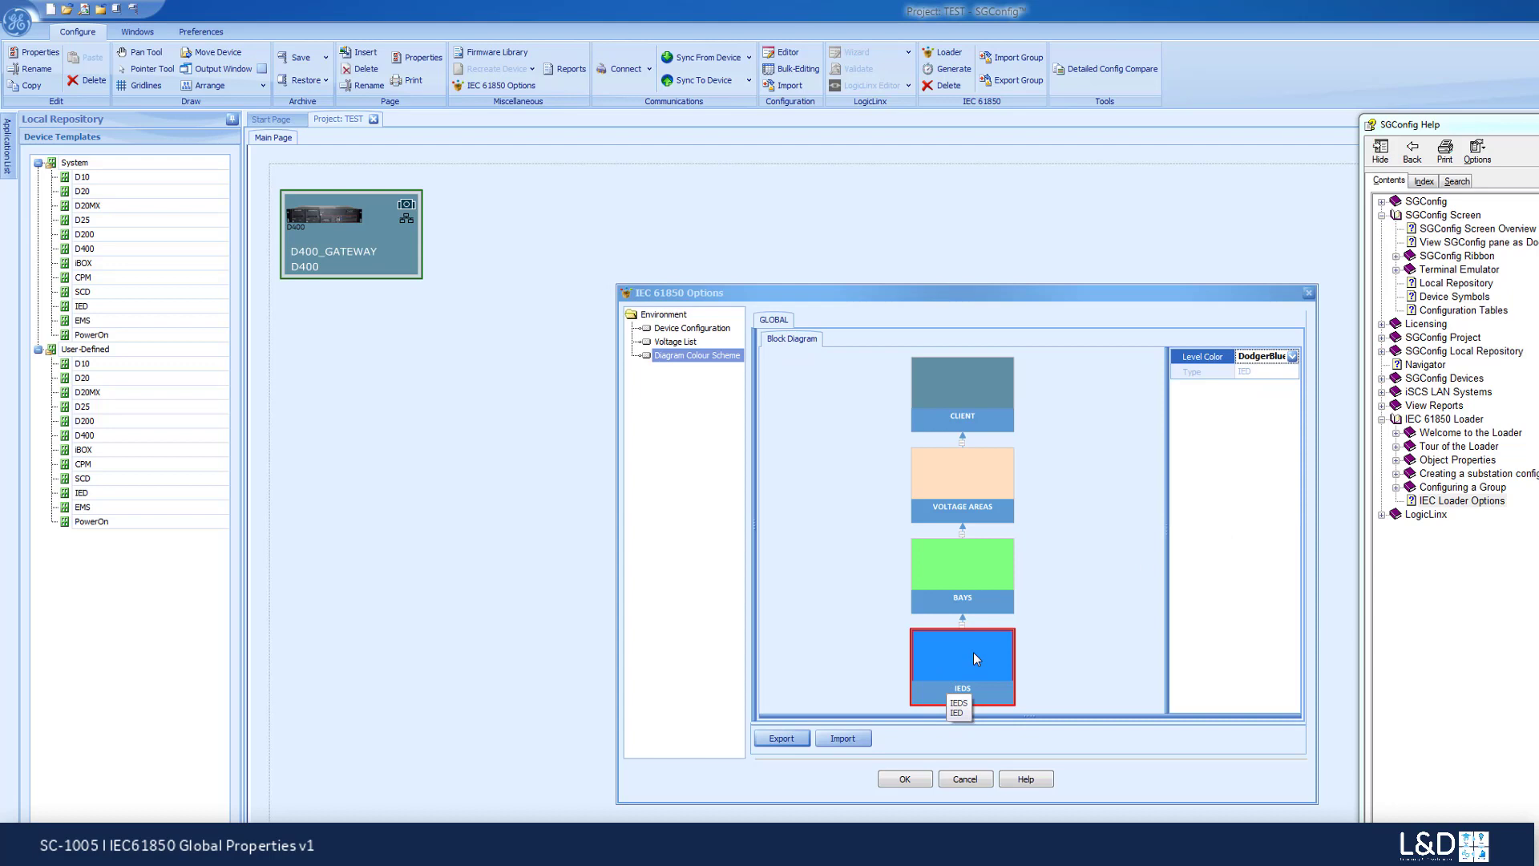
pyautogui.click(905, 780)
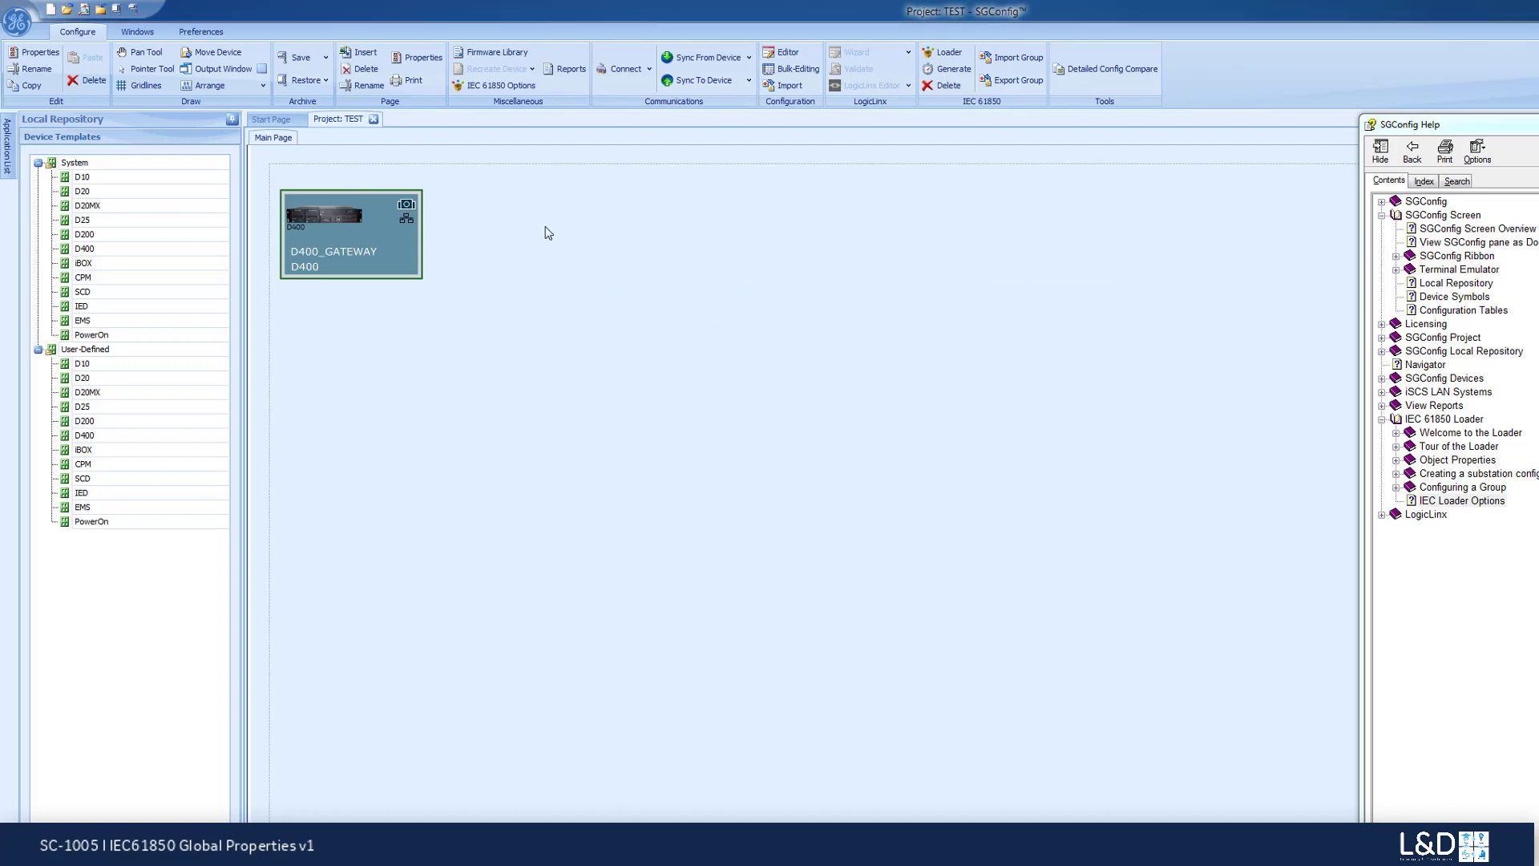
pyautogui.click(501, 85)
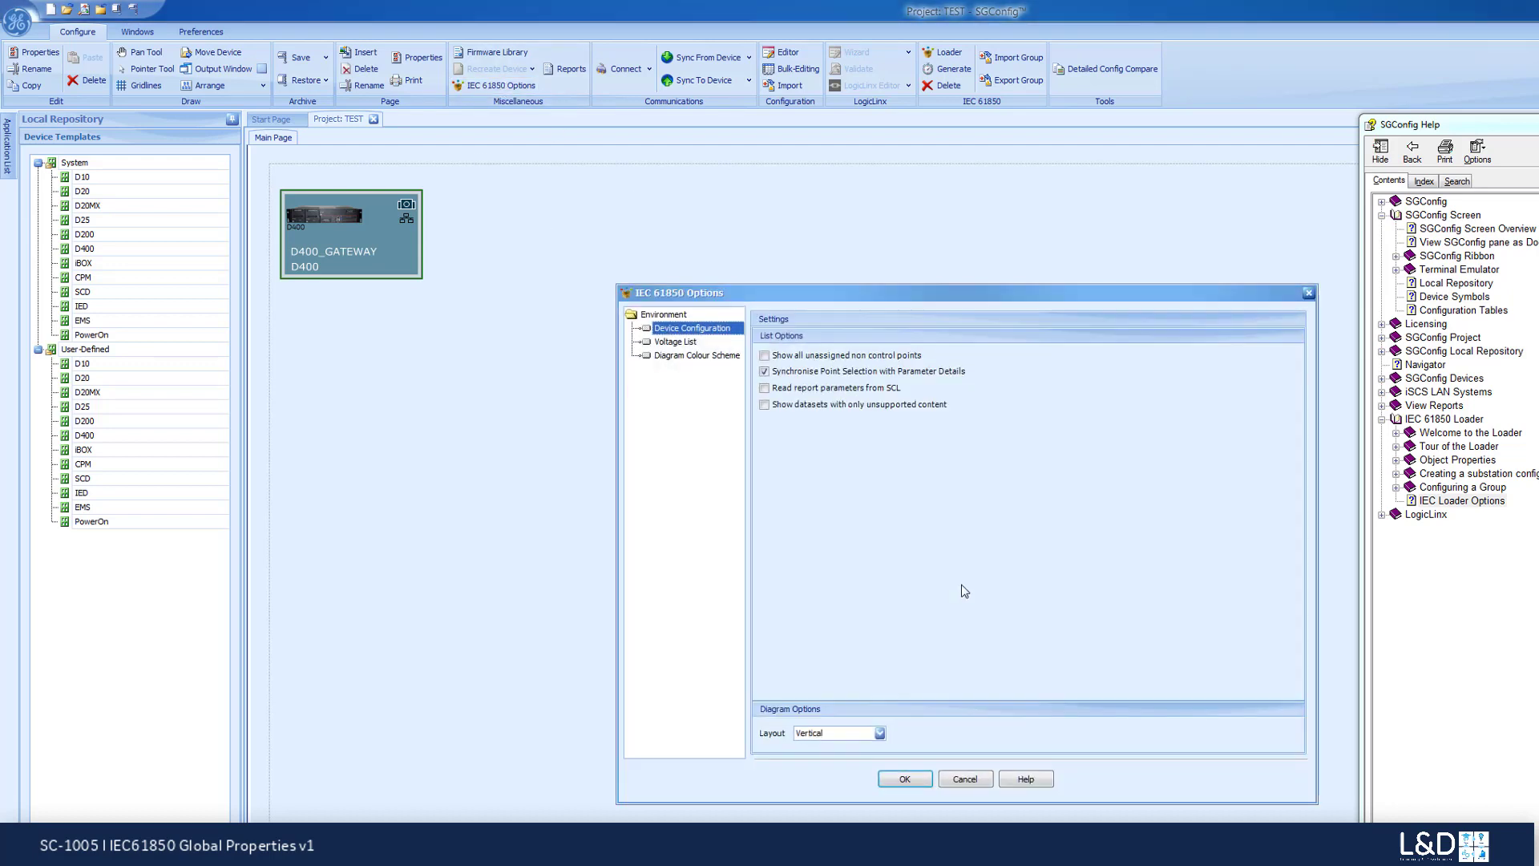
pyautogui.click(705, 356)
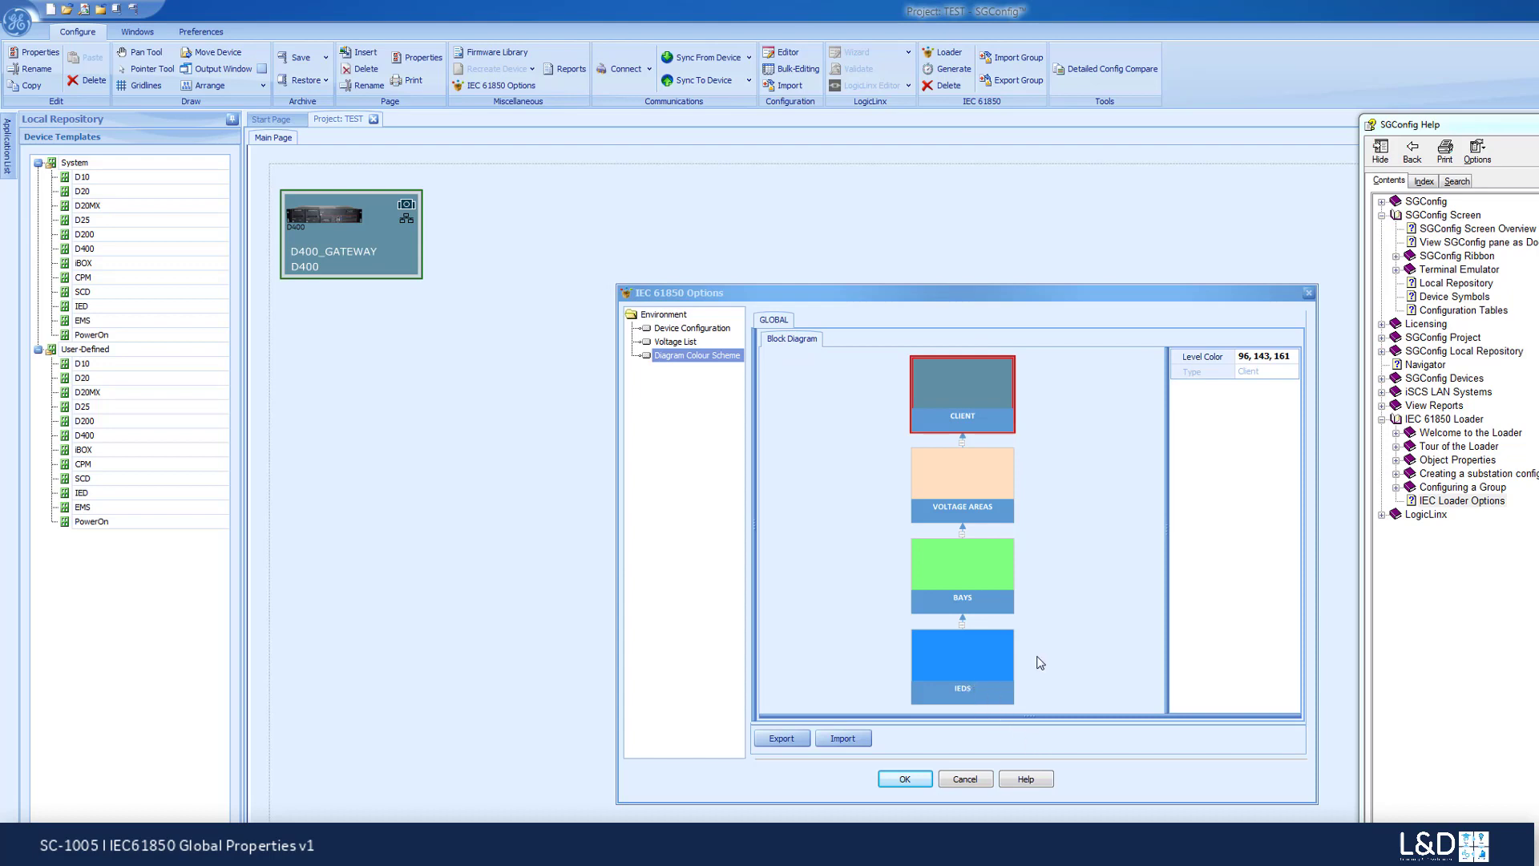
# Import ColorScheme.xml into the diagram colour scheme and apply it, closing IEC 61850 Options
pyautogui.click(840, 739)
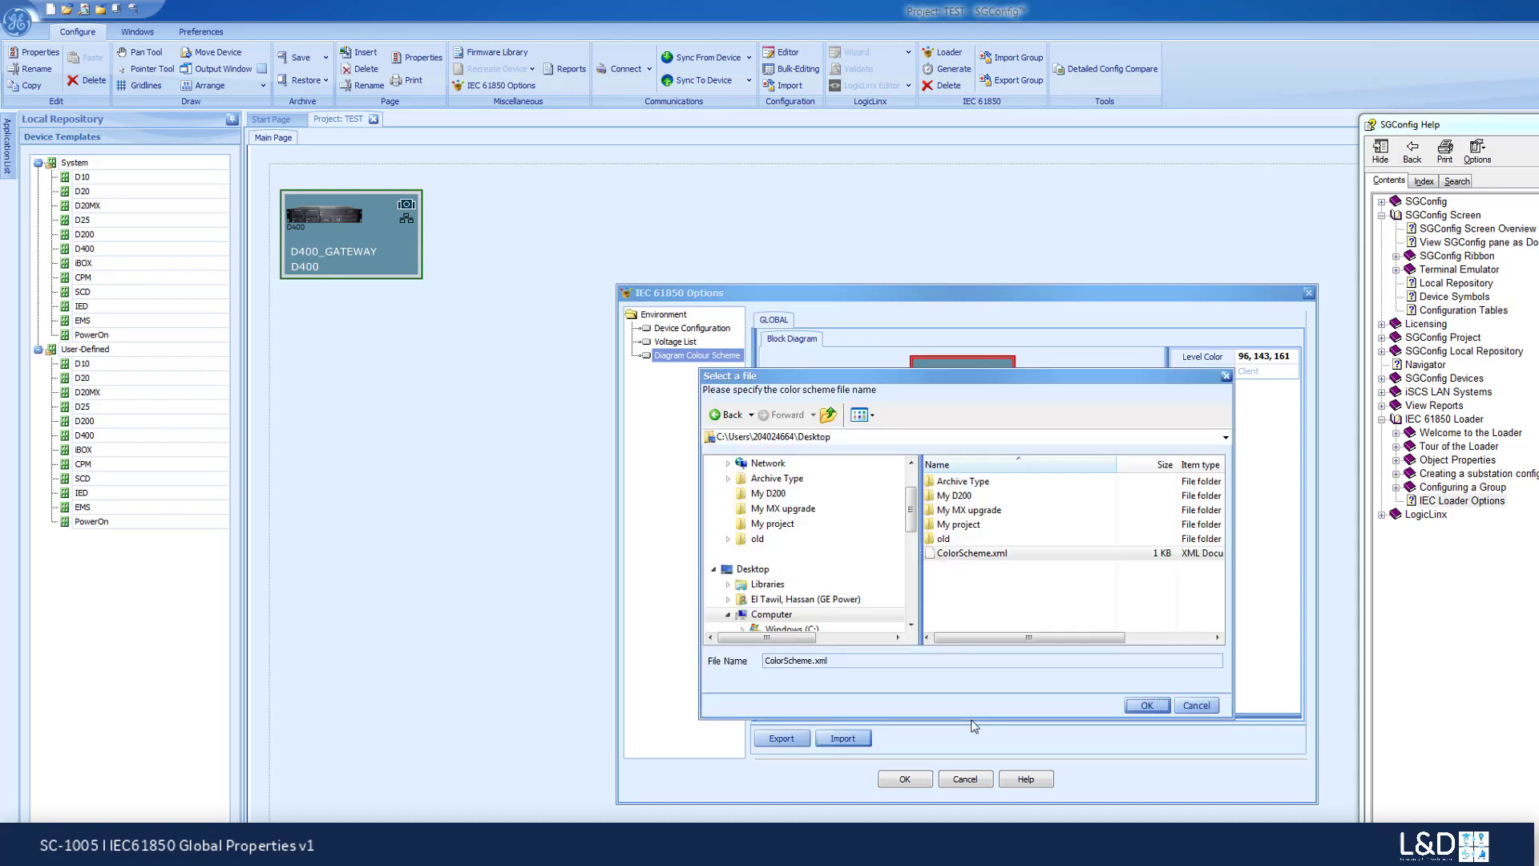
pyautogui.click(974, 553)
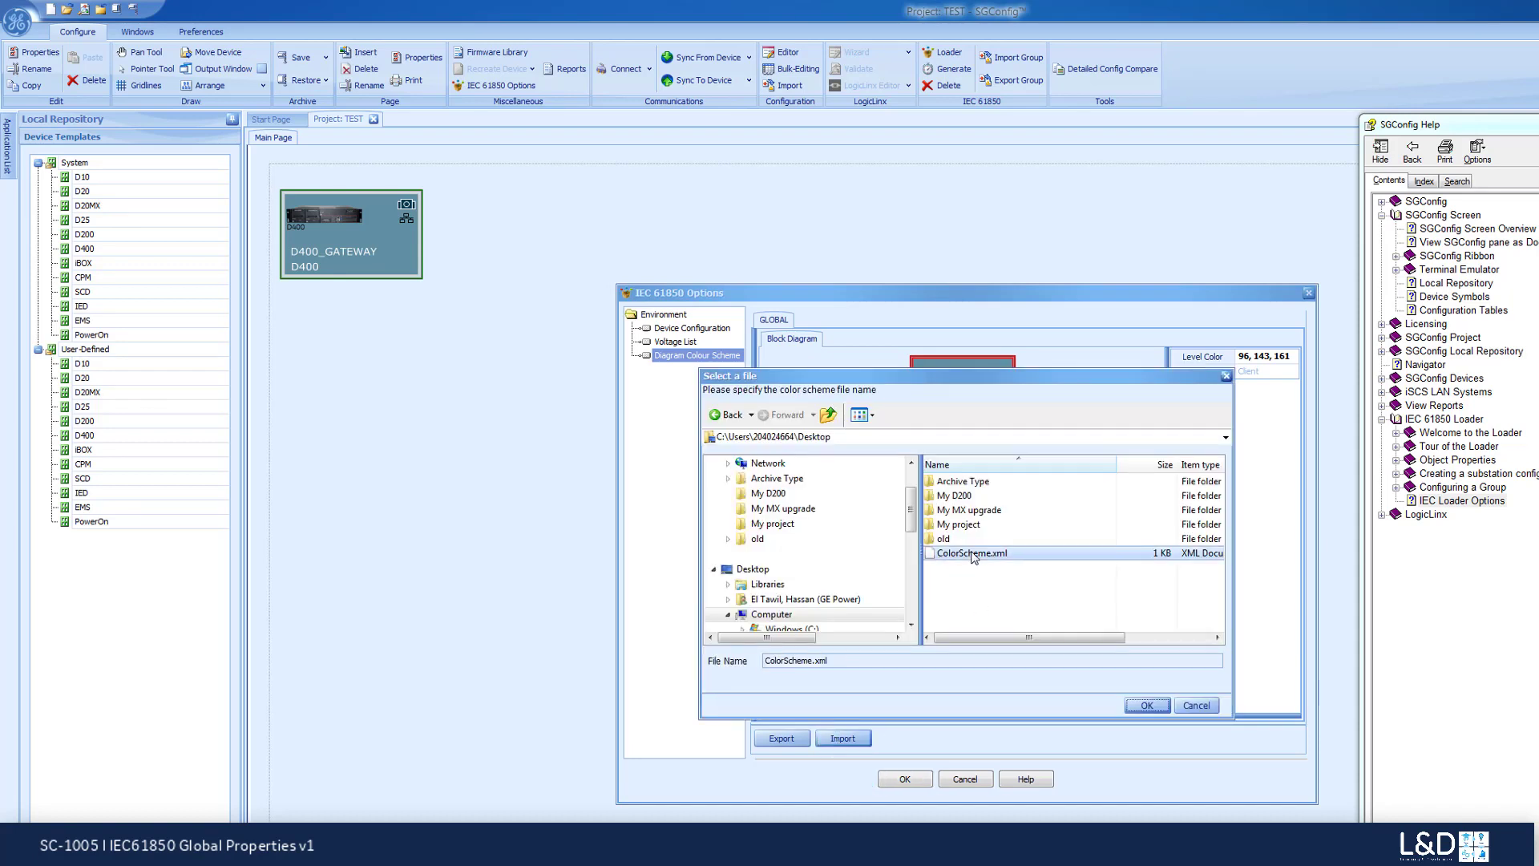
pyautogui.click(1146, 705)
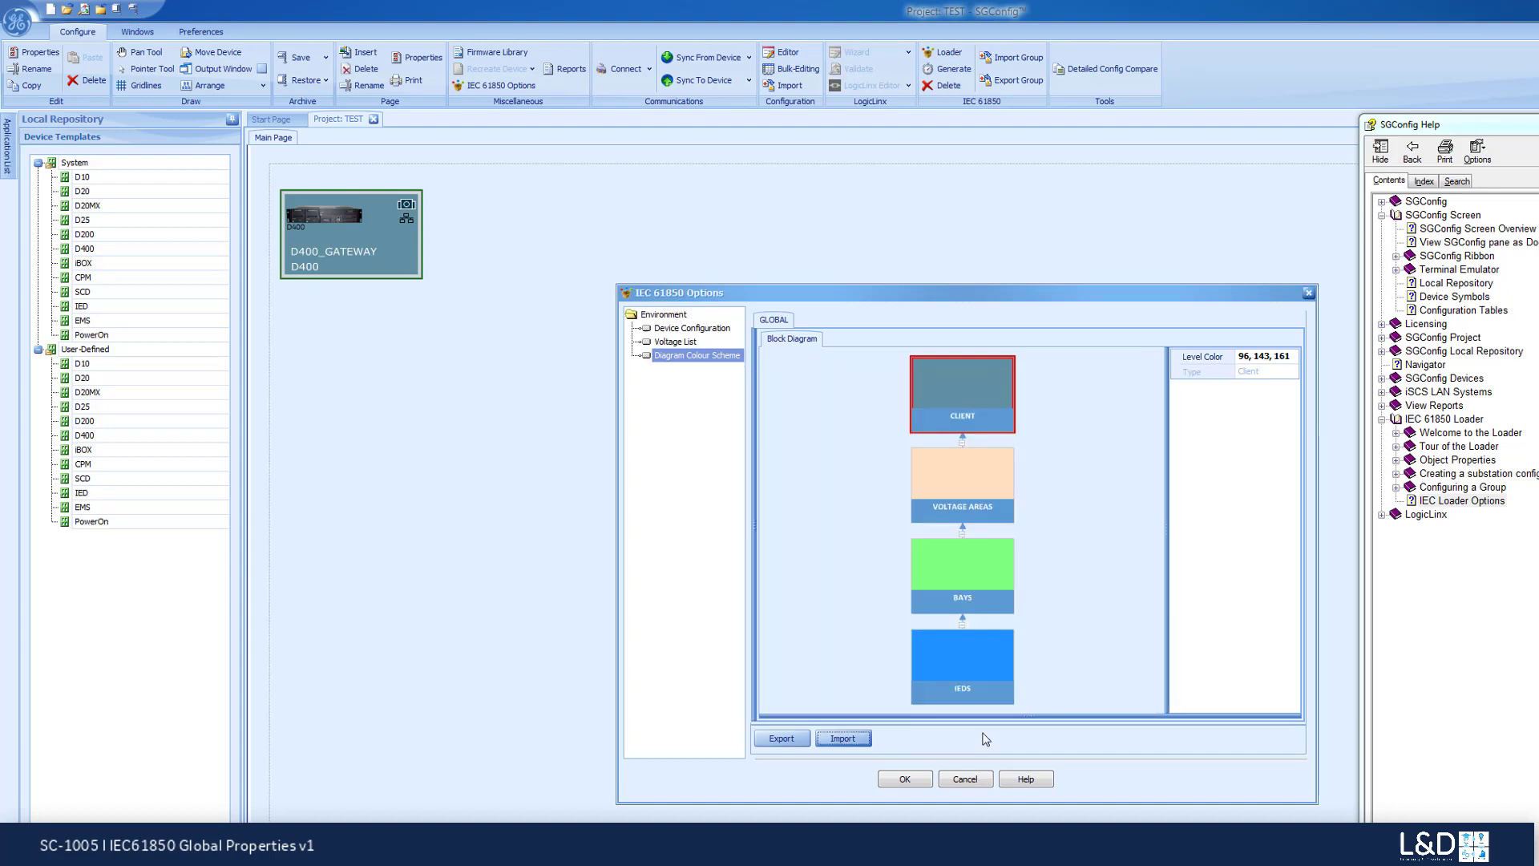
pyautogui.click(908, 779)
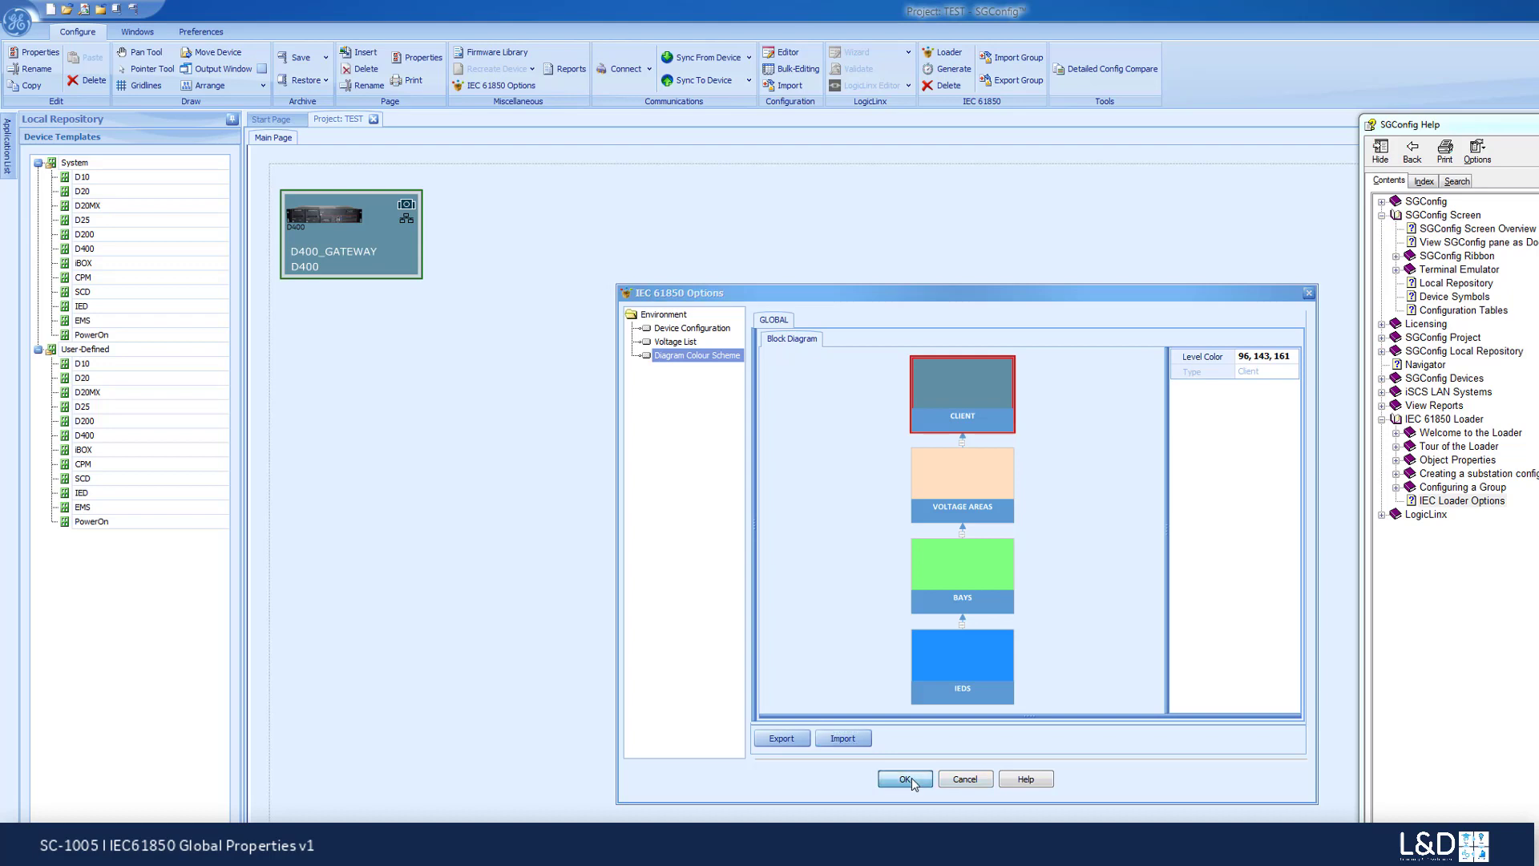
# Reopen IEC 61850 Options at Diagram Colour Scheme to check the imported IEDS colour
pyautogui.click(517, 88)
pyautogui.click(684, 357)
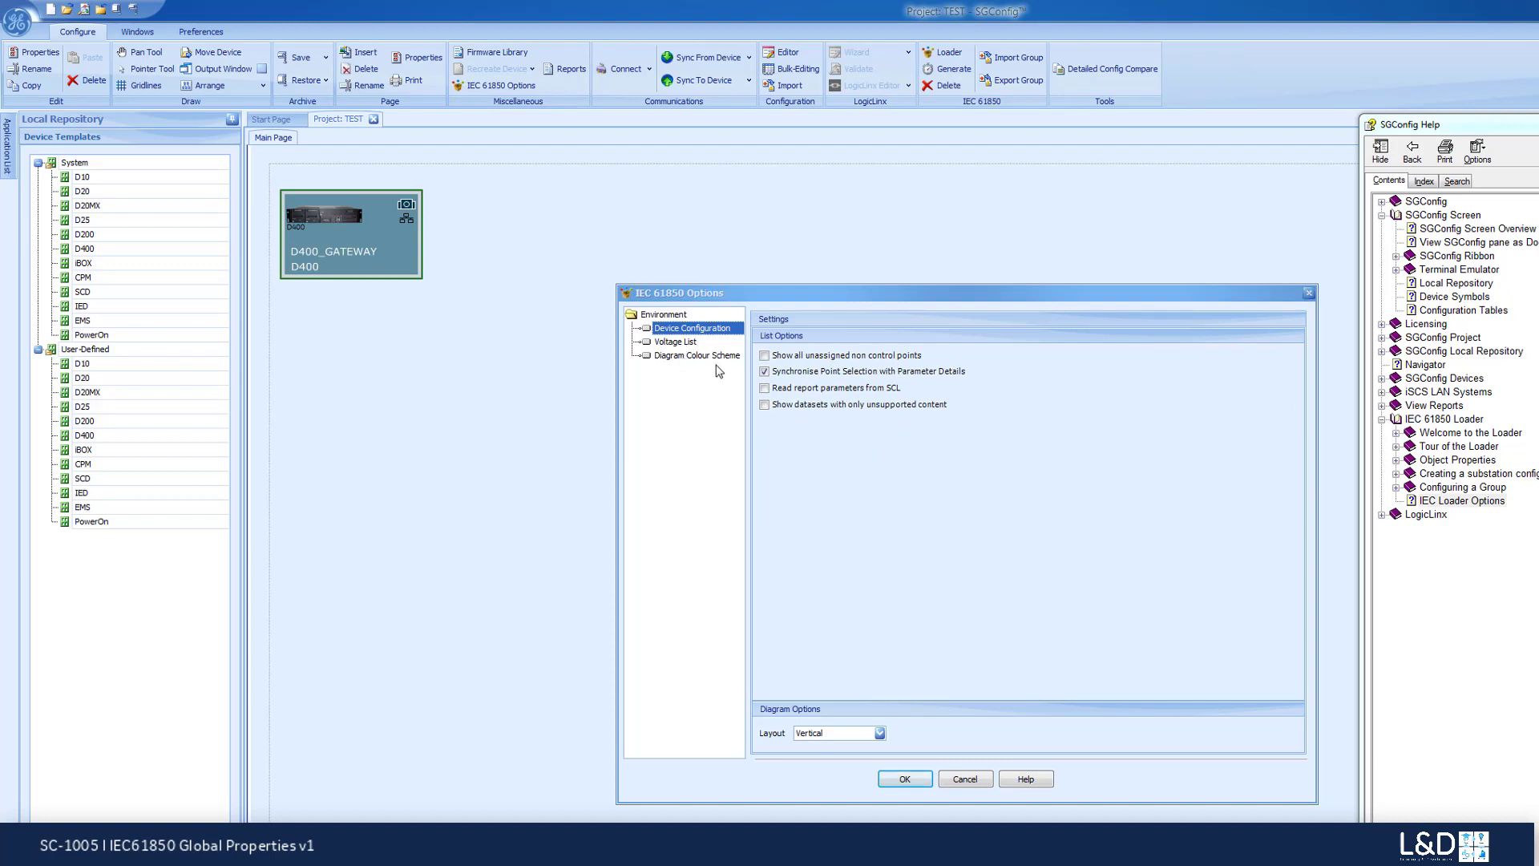